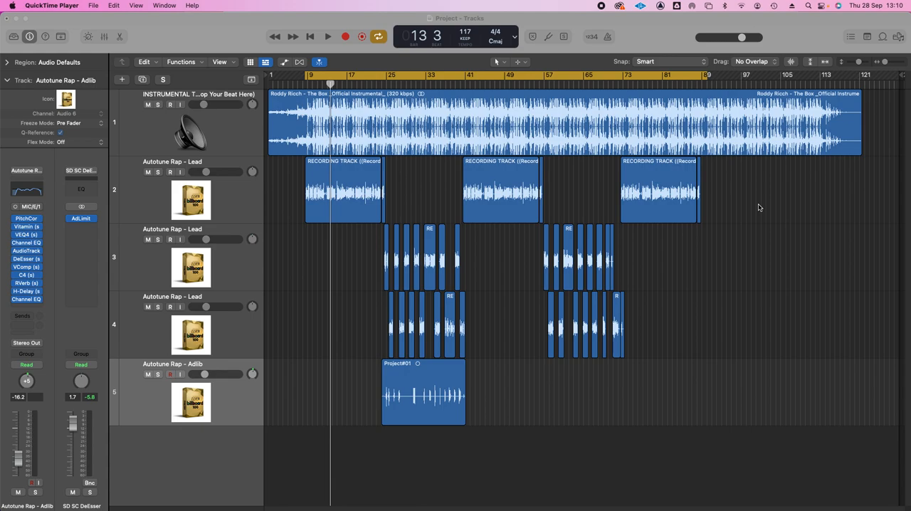
# Play the song from bar 13 with all vocal tracks audible, and dismiss the System Overload alert.
pyautogui.click(343, 327)
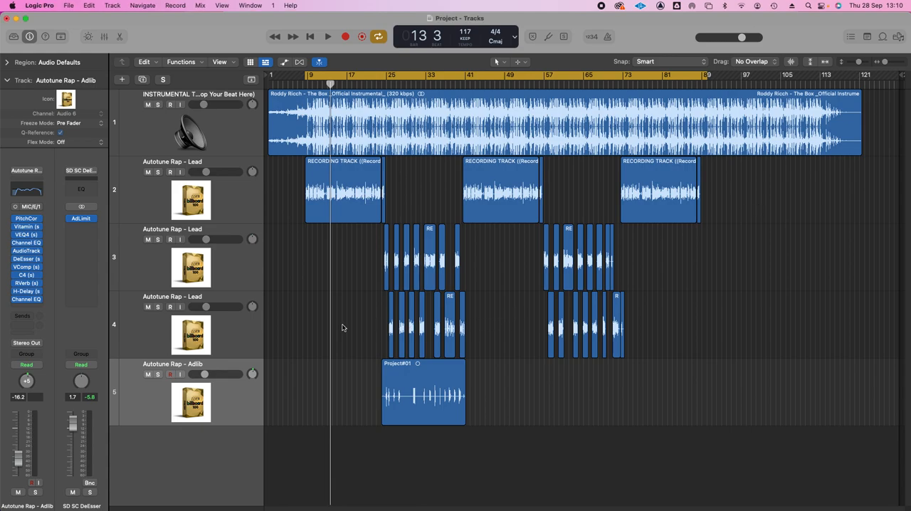
pyautogui.press('space')
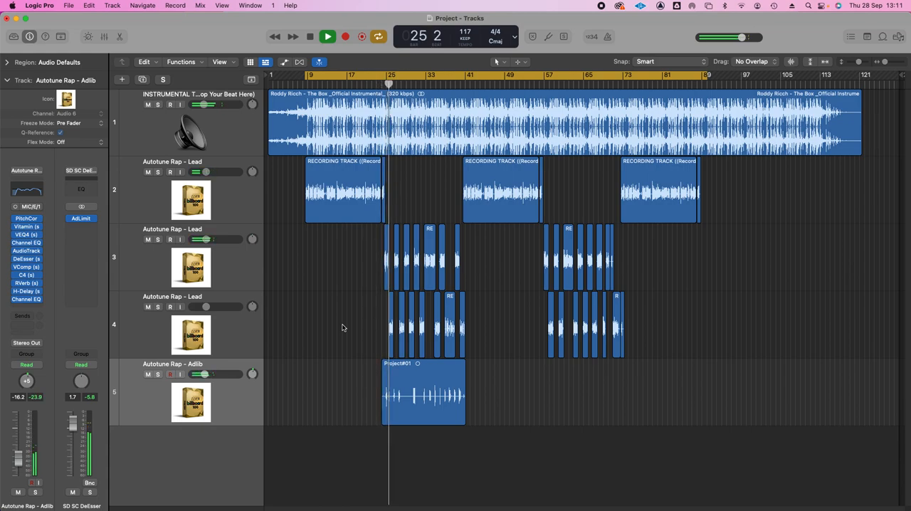
pyautogui.click(470, 222)
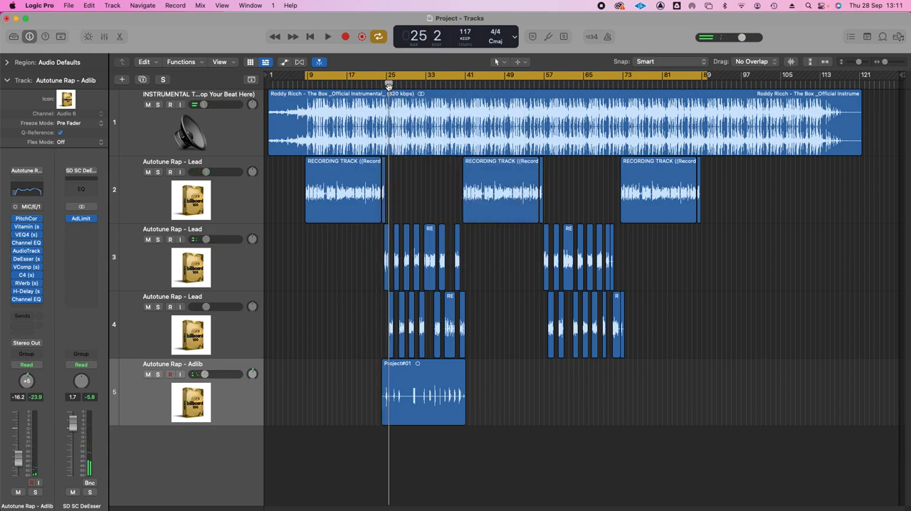
# Turn off cycle mode and play the song from around bar 25, dismissing the System Overload alert.
pyautogui.click(496, 220)
pyautogui.click(392, 73)
pyautogui.click(391, 83)
pyautogui.press('space')
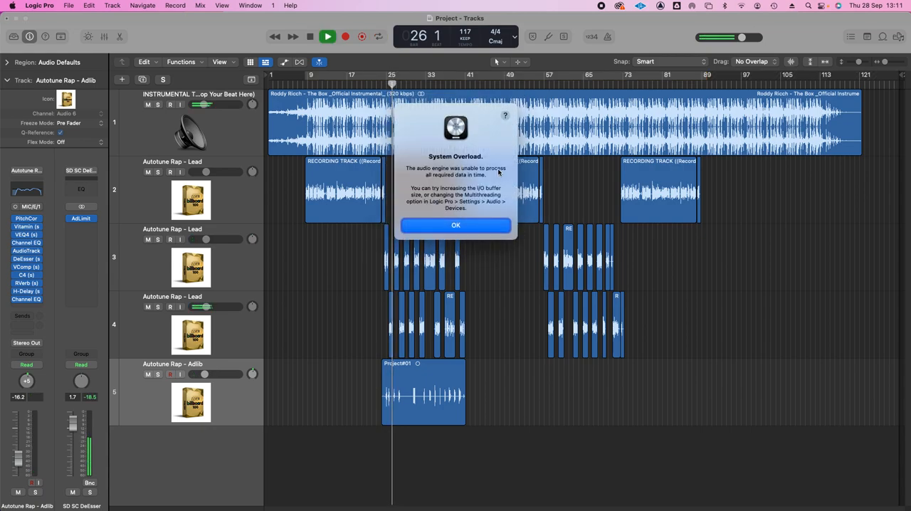
pyautogui.click(468, 223)
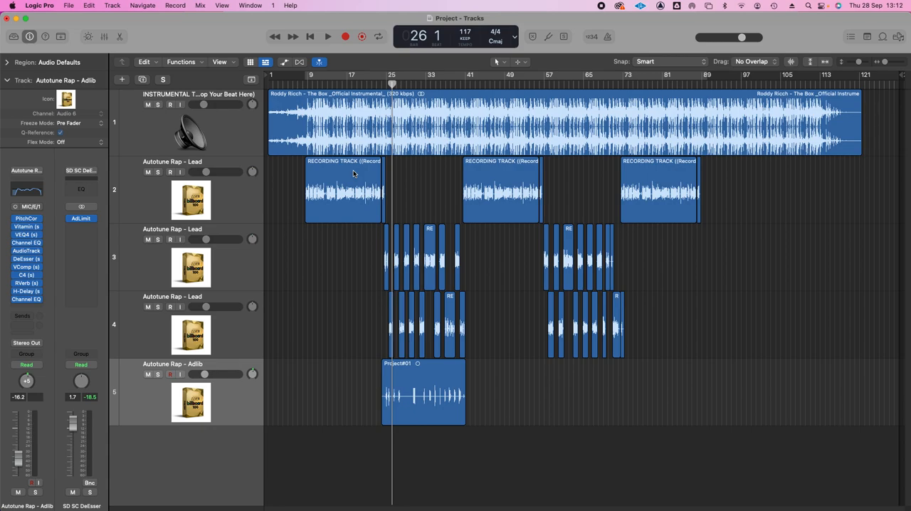
# Select the first Autotune Rap - Lead track, place the playhead at bar 11, and review its Pitch Correction key, scale and response settings.
pyautogui.click(199, 178)
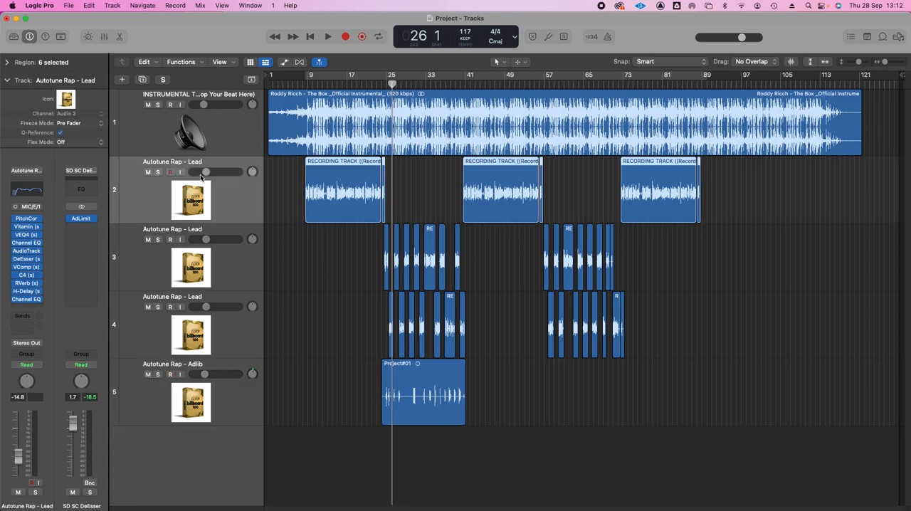
pyautogui.click(318, 78)
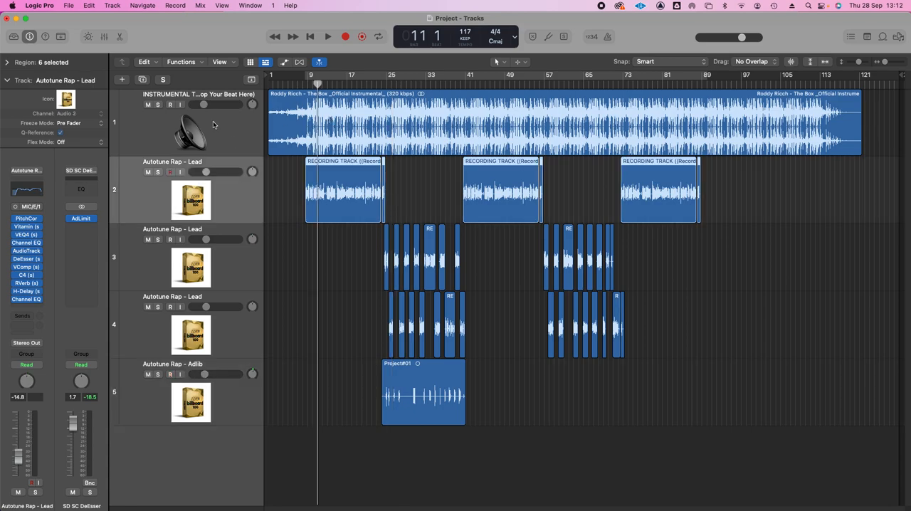
pyautogui.click(26, 218)
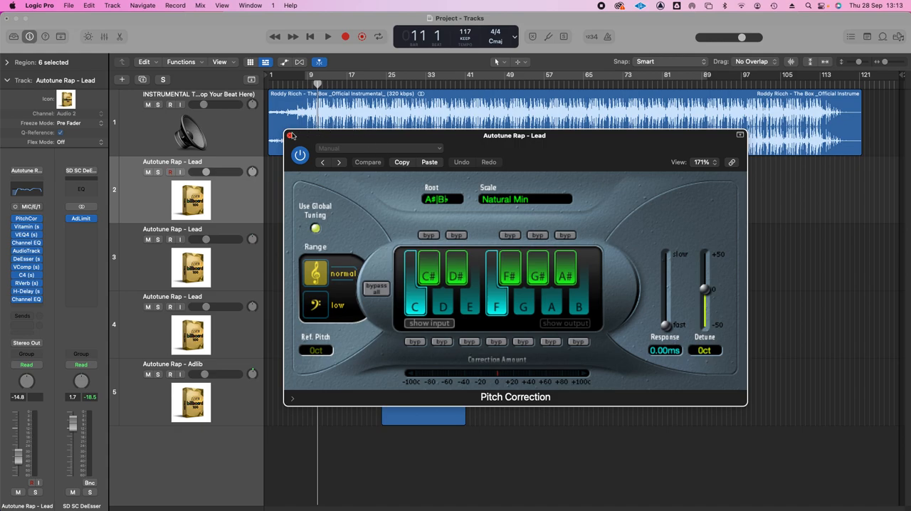
pyautogui.click(292, 135)
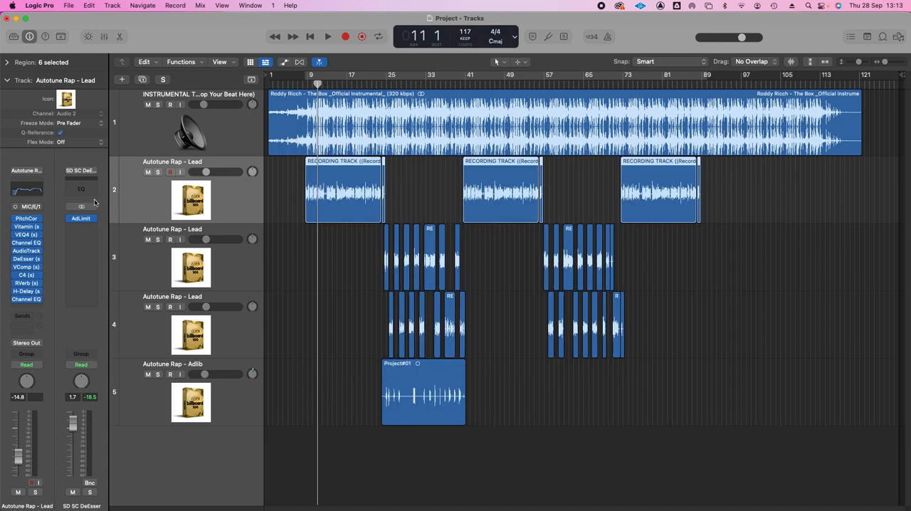
# Review the Vitamin plug-in on the first lead track while playing the vocal from about bar 11.
pyautogui.click(26, 227)
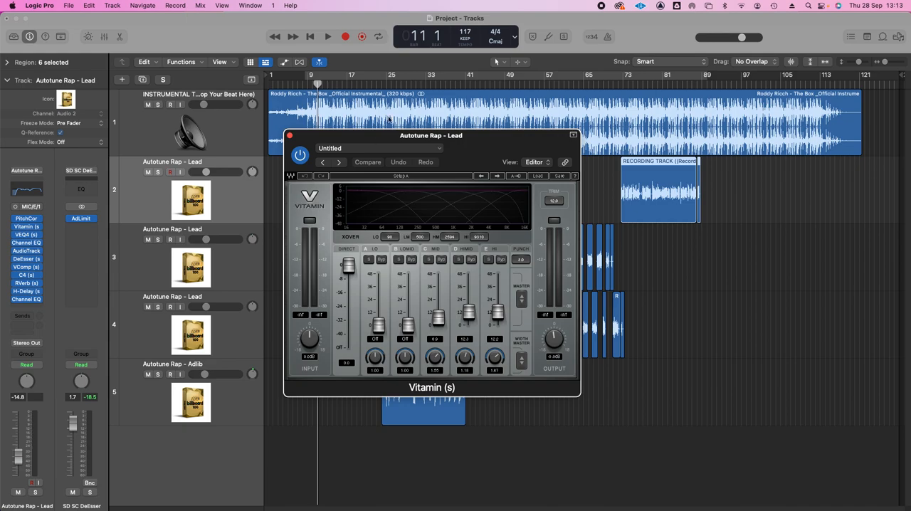
pyautogui.click(320, 86)
pyautogui.press('space')
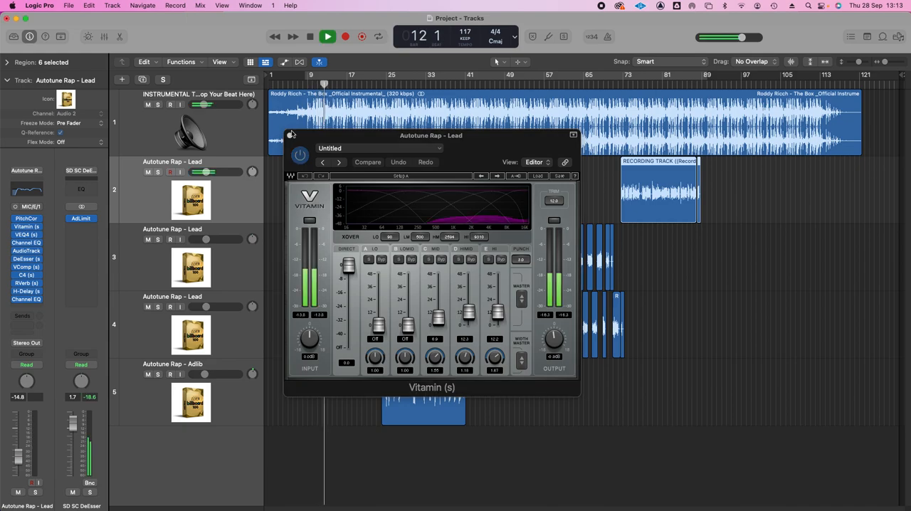
pyautogui.click(448, 225)
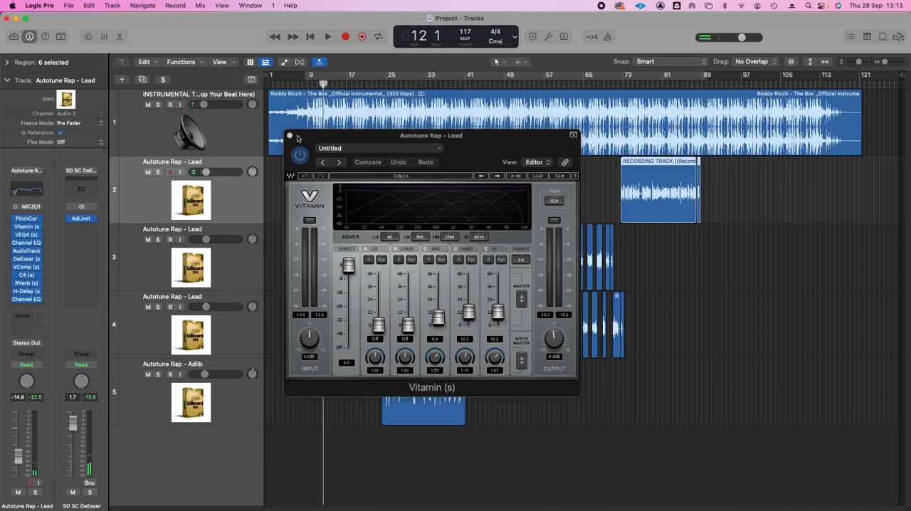
pyautogui.click(290, 136)
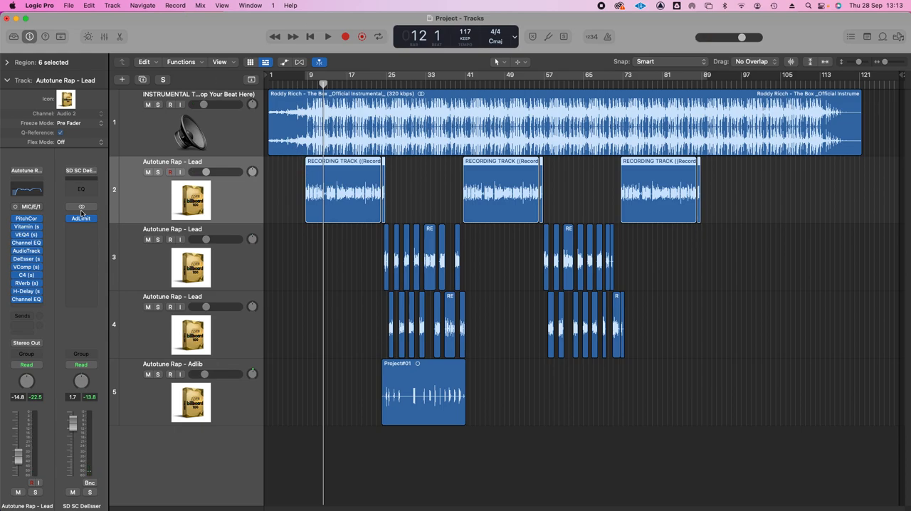
# Review the Vitamin band levels once more and the VEQ4 settings on the first lead track.
pyautogui.click(26, 227)
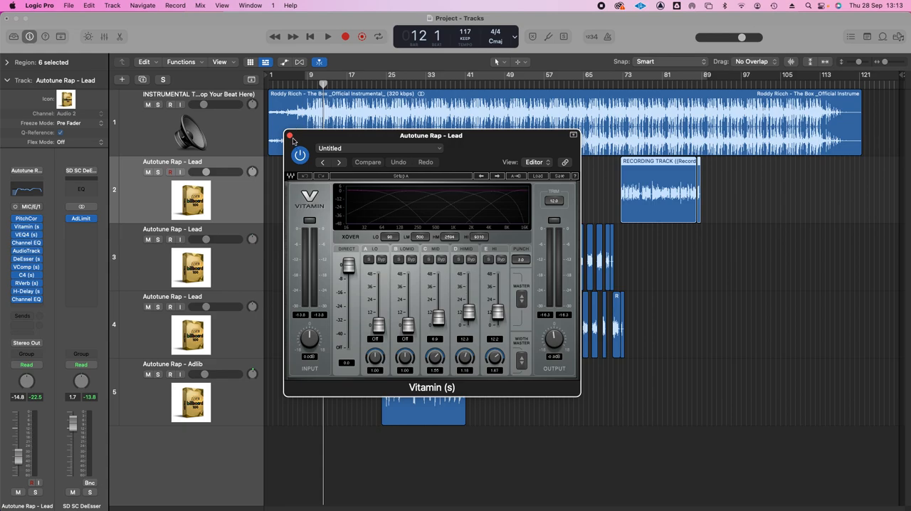
pyautogui.click(290, 136)
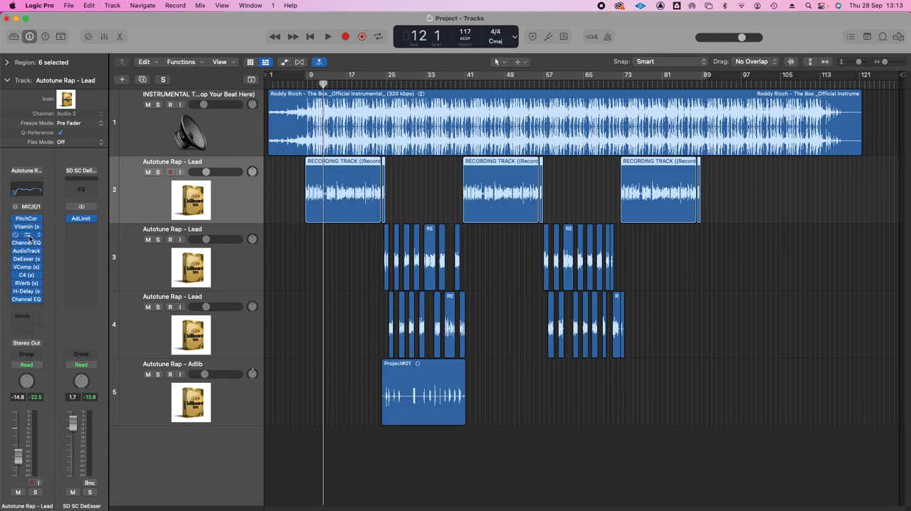
pyautogui.click(28, 235)
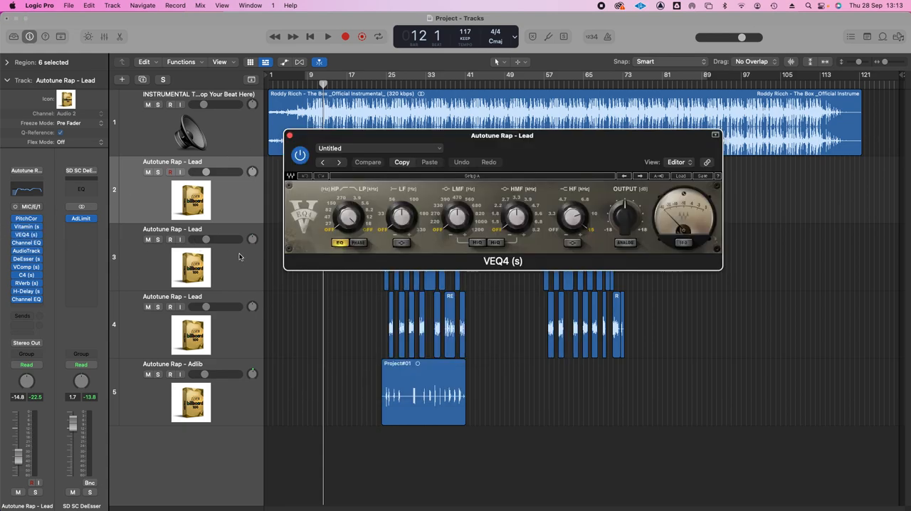
pyautogui.click(290, 136)
# Bypass every plug-in after Pitch Correction on the first Autotune Rap - Lead track.
pyautogui.click(180, 270)
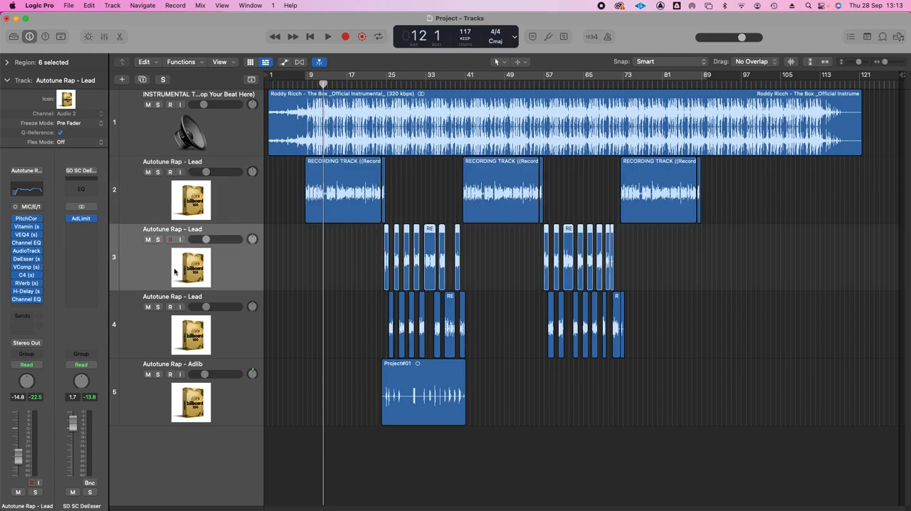
pyautogui.click(206, 211)
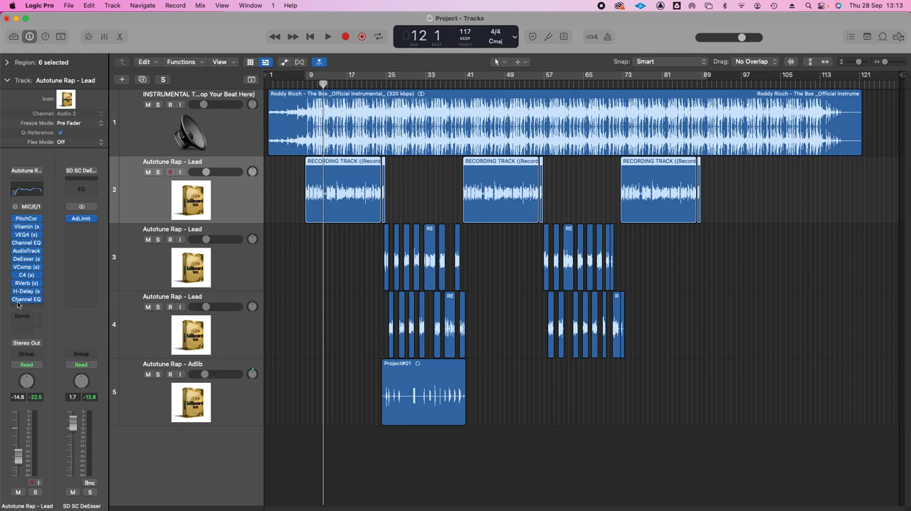
pyautogui.click(17, 250)
pyautogui.click(15, 254)
pyautogui.click(15, 252)
pyautogui.click(15, 244)
pyautogui.click(15, 236)
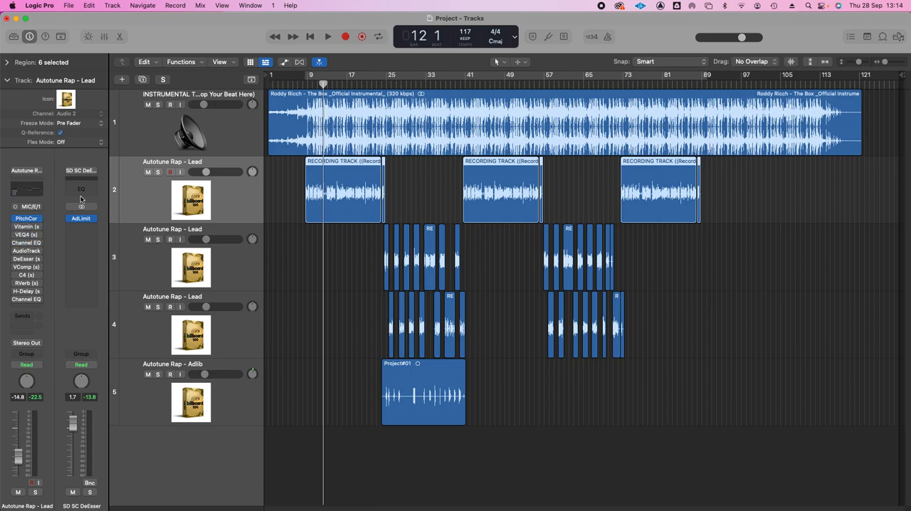
# Play the lead vocal from bar 9 and compare its sound with Pitch Correction bypassed and active.
pyautogui.click(307, 84)
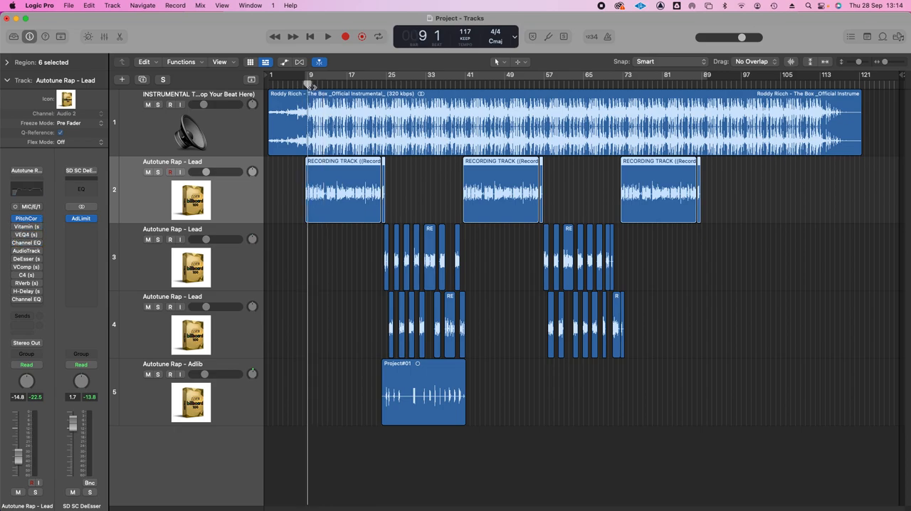
pyautogui.press('space')
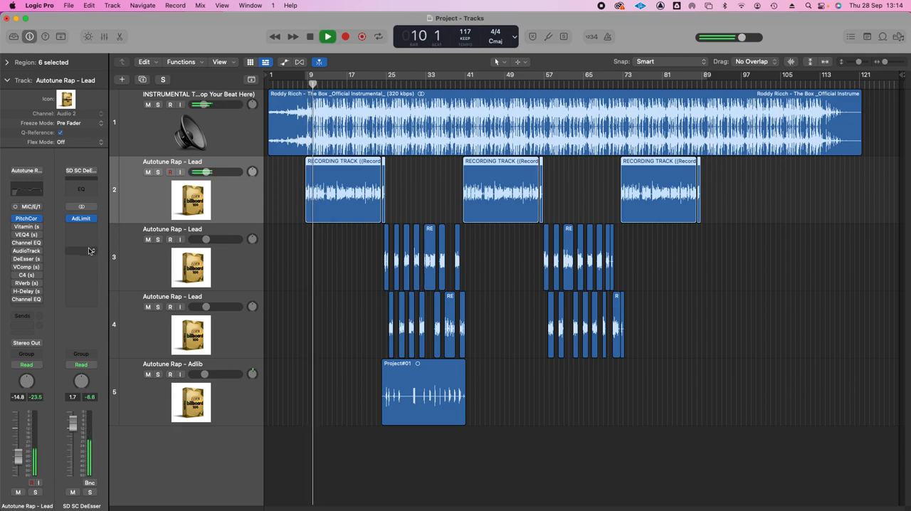
pyautogui.moveTo(18, 221)
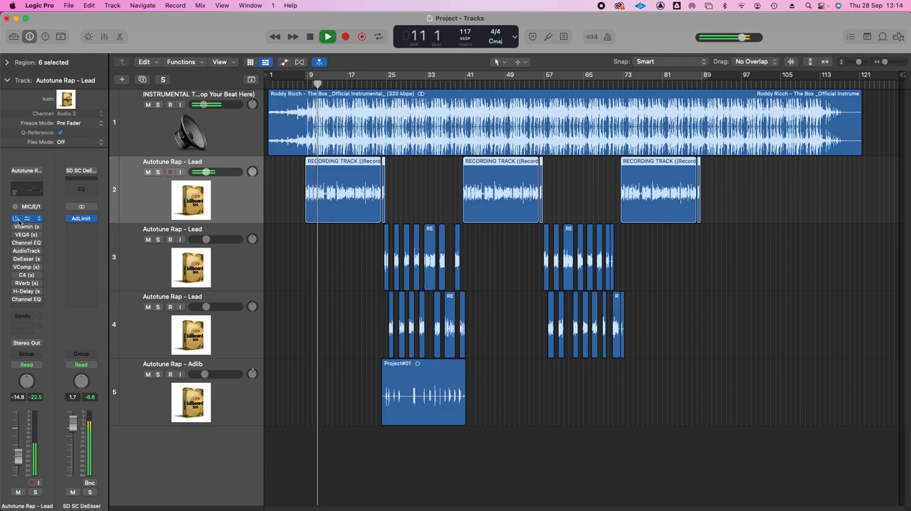
pyautogui.press('space')
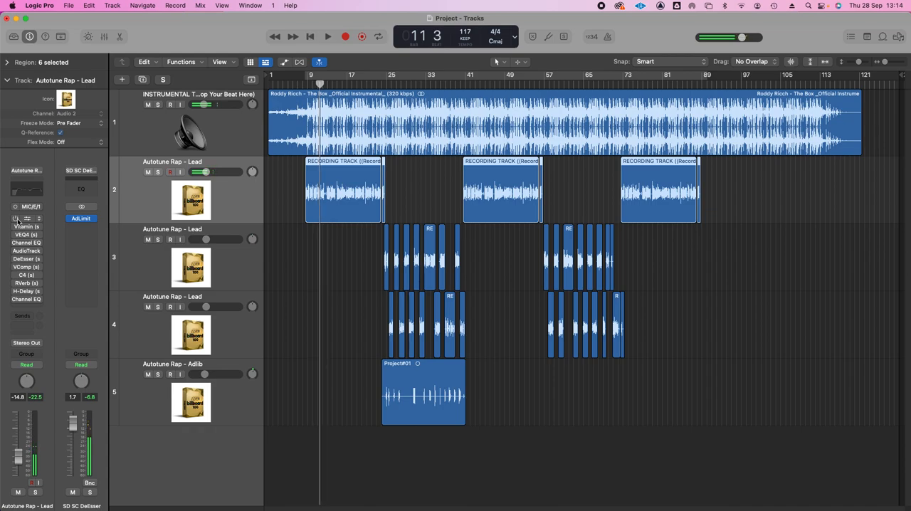
pyautogui.press('space')
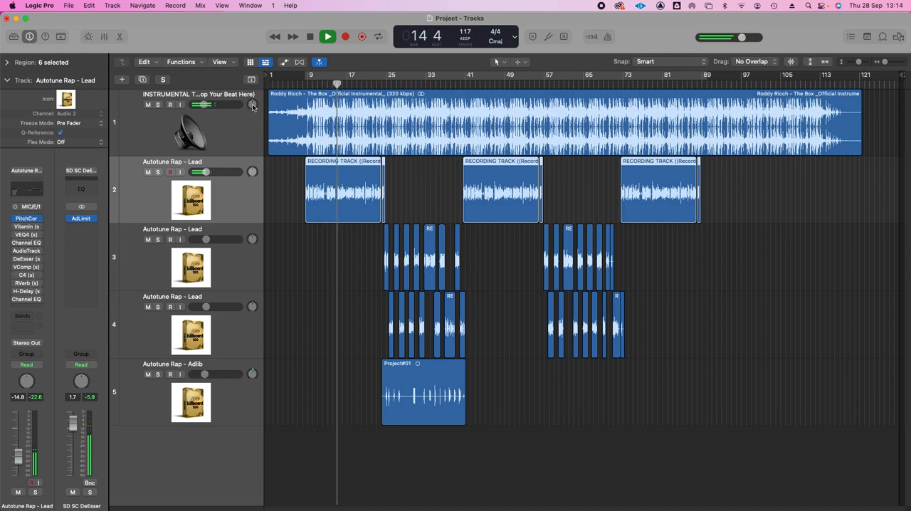
# Set a cycle range from bar 9 to about bar 25 and play the lead vocal with Vitamin and VEQ4 re-enabled.
pyautogui.moveTo(306, 80); pyautogui.dragTo(388, 81)
pyautogui.press('space')
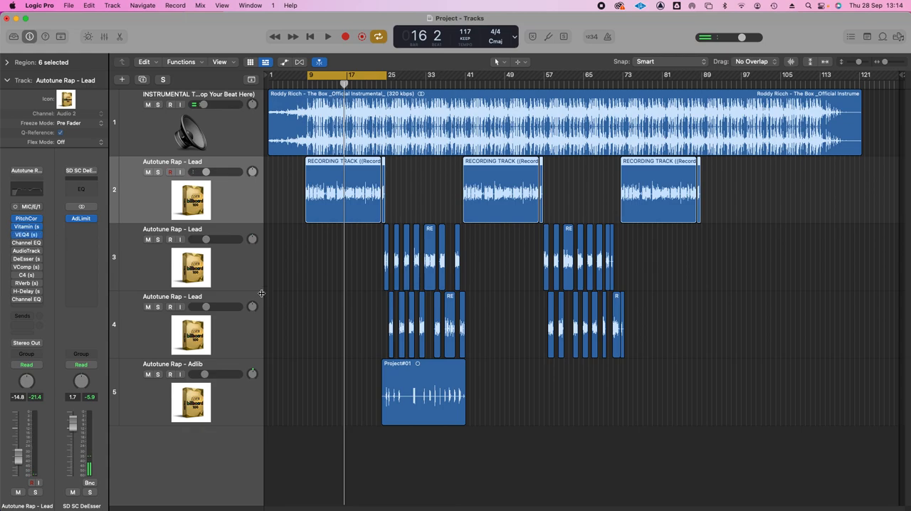
pyautogui.press('space')
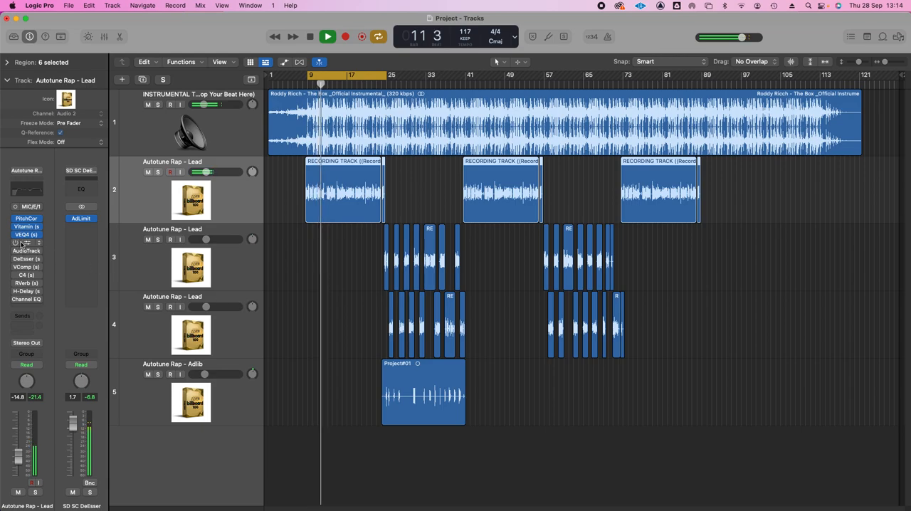
# Re-enable the Channel EQ that follows VEQ4 on the lead track and play the loop to hear its effect.
pyautogui.press('space')
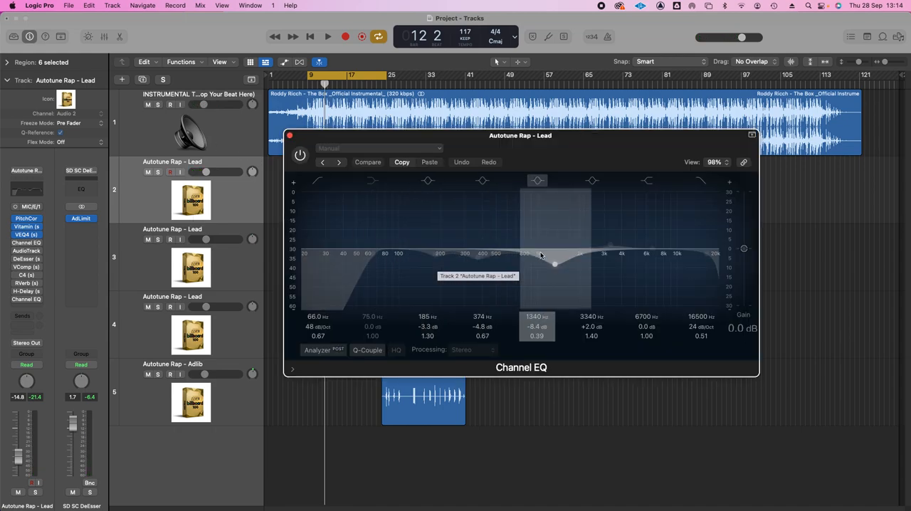
pyautogui.click(300, 155)
pyautogui.press('space')
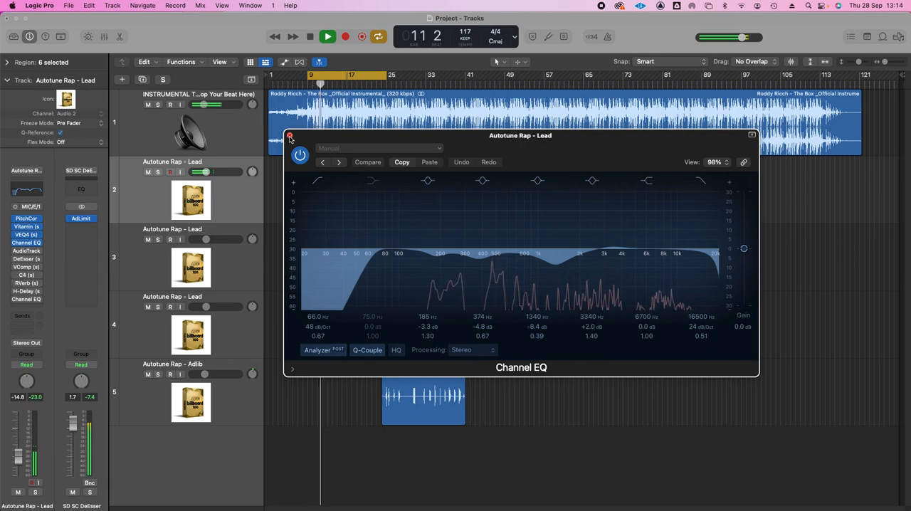
pyautogui.click(290, 136)
pyautogui.press('space')
# Re-enable the AudioTrack plug-in on the lead track and listen to the looped vocal through it.
pyautogui.moveTo(22, 251)
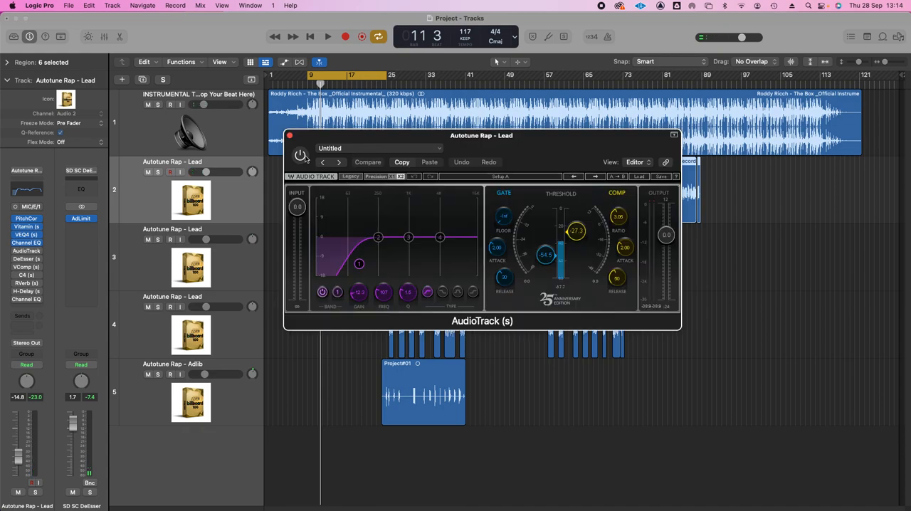
pyautogui.click(300, 156)
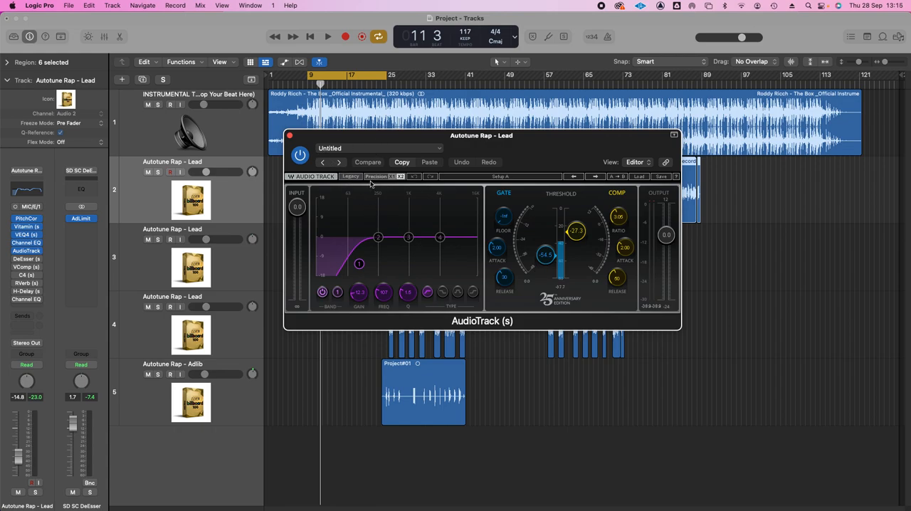
pyautogui.press('space')
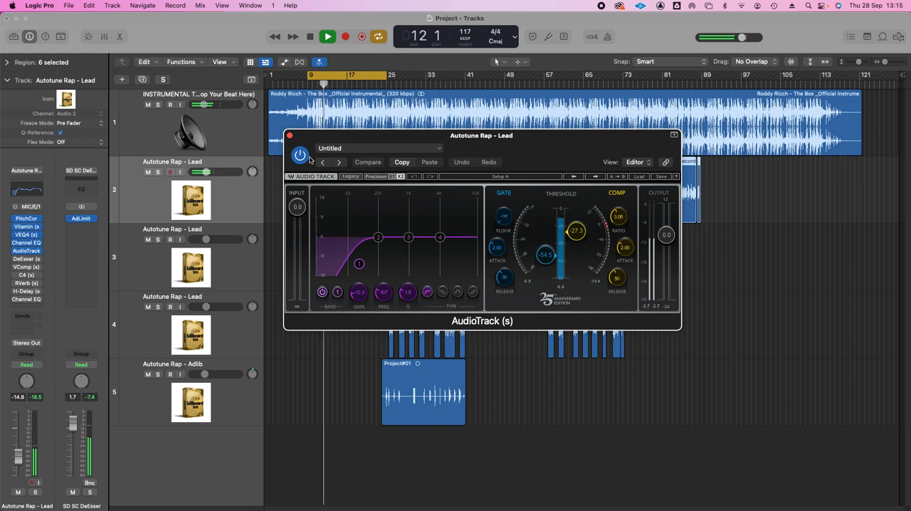
pyautogui.press('space')
pyautogui.press('super+w')
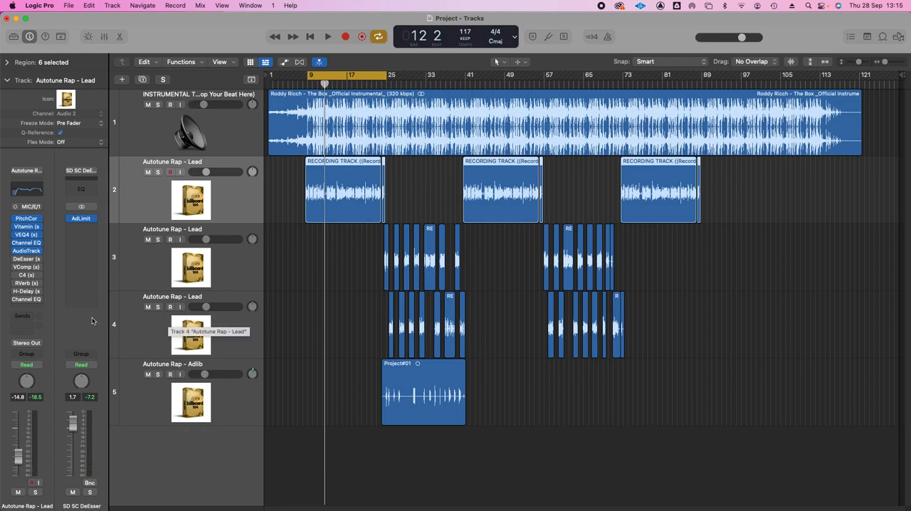
# Re-enable the DeEsser with its Female Ess preset on the lead track and listen to the looped vocal.
pyautogui.click(22, 259)
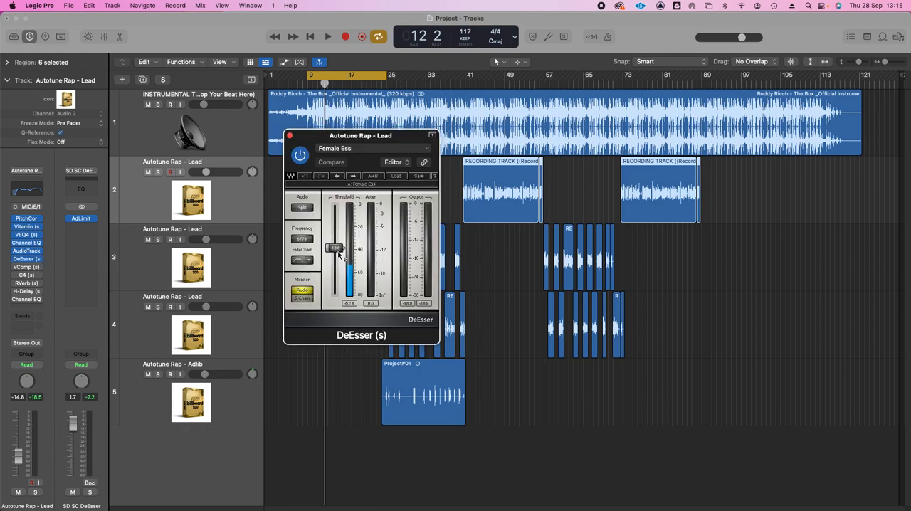
pyautogui.press('space')
pyautogui.click(290, 135)
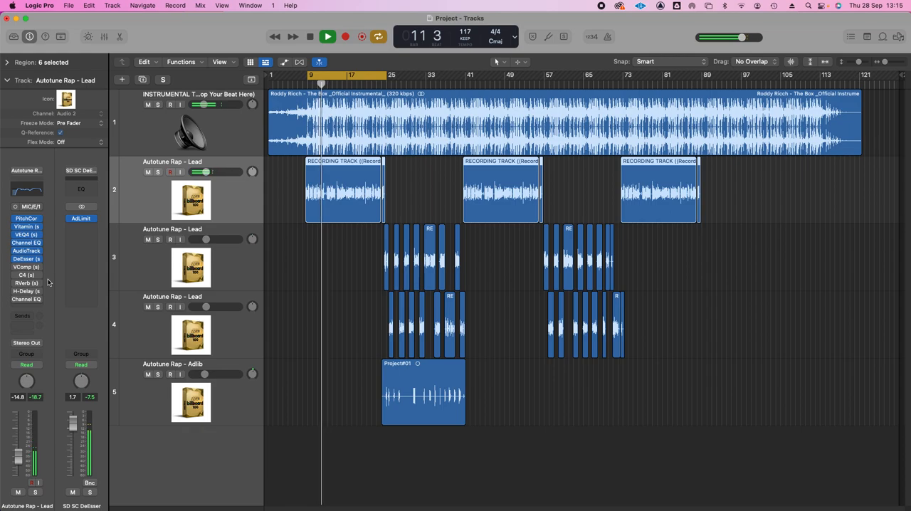
pyautogui.press('space')
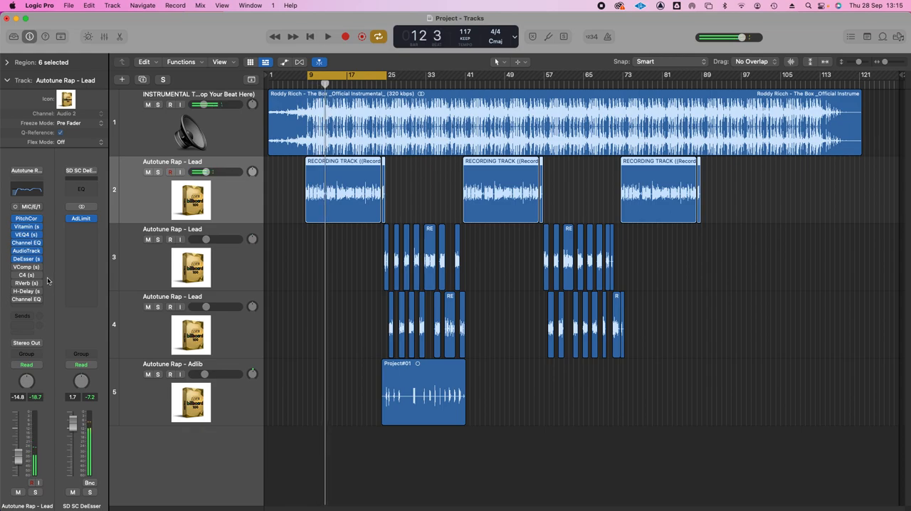
# Re-enable the VComp compressor on the lead track and play the loop to hear it.
pyautogui.moveTo(19, 267)
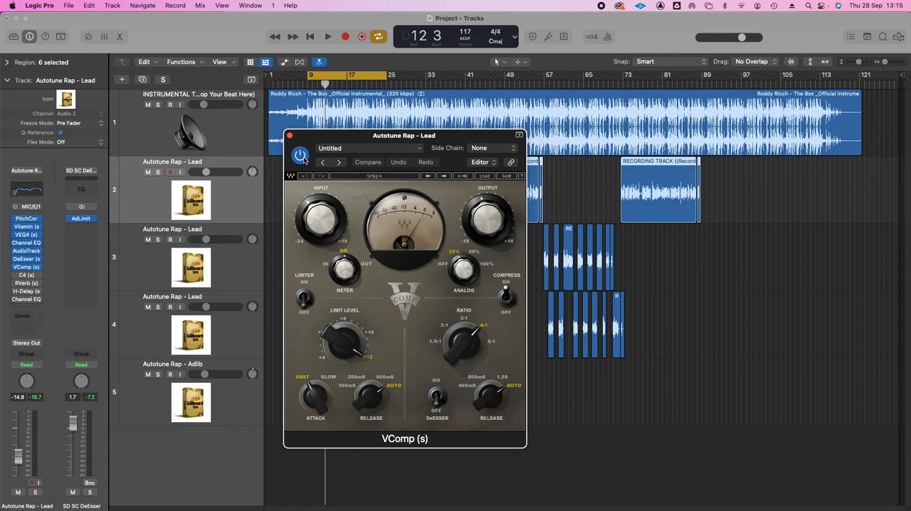
pyautogui.press('space')
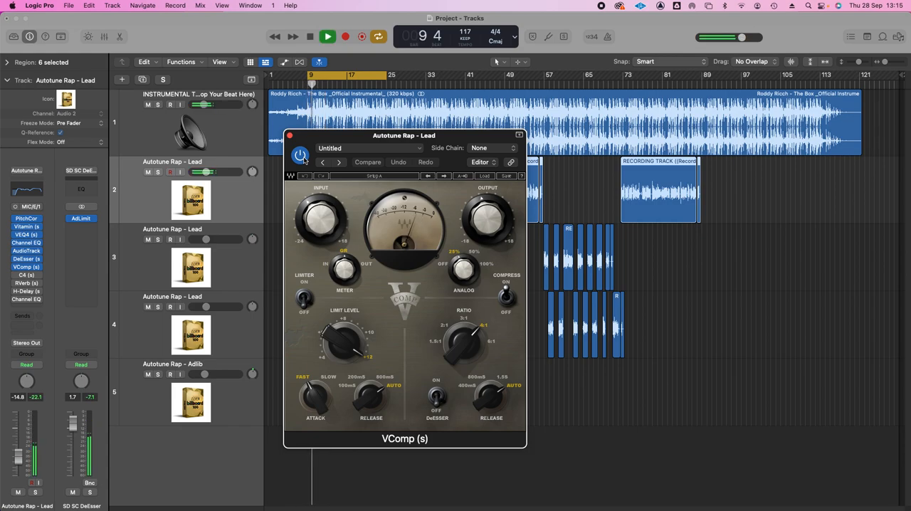
pyautogui.press('space')
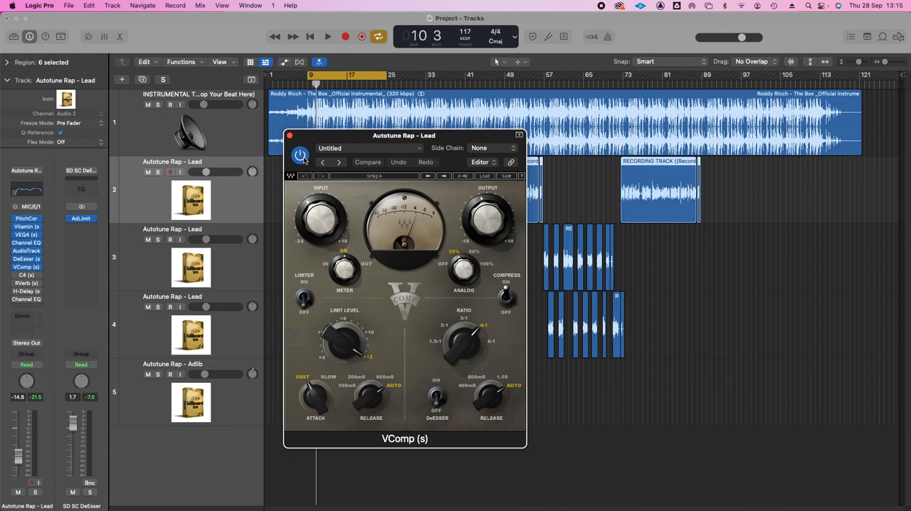
# Compare the looped vocal with VComp bypassed and enabled, leave it enabled, and close its window.
pyautogui.click(300, 155)
pyautogui.press('space')
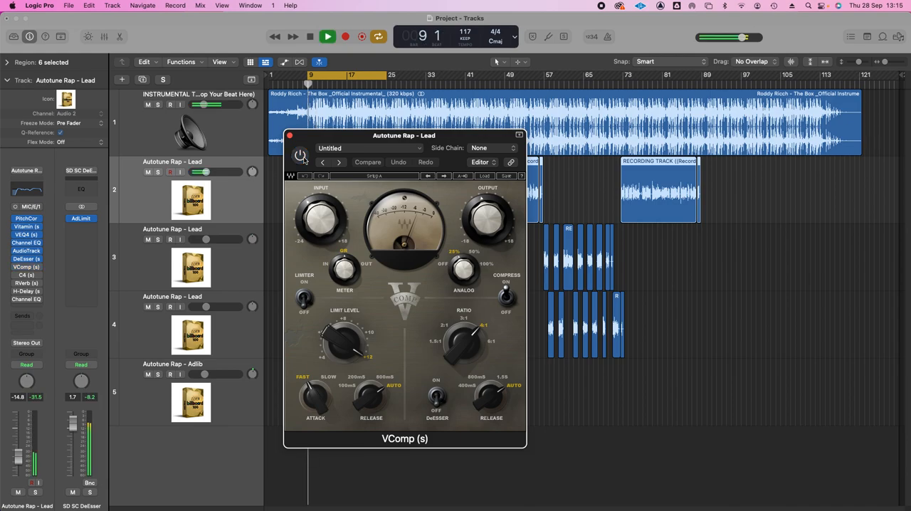
pyautogui.press('space')
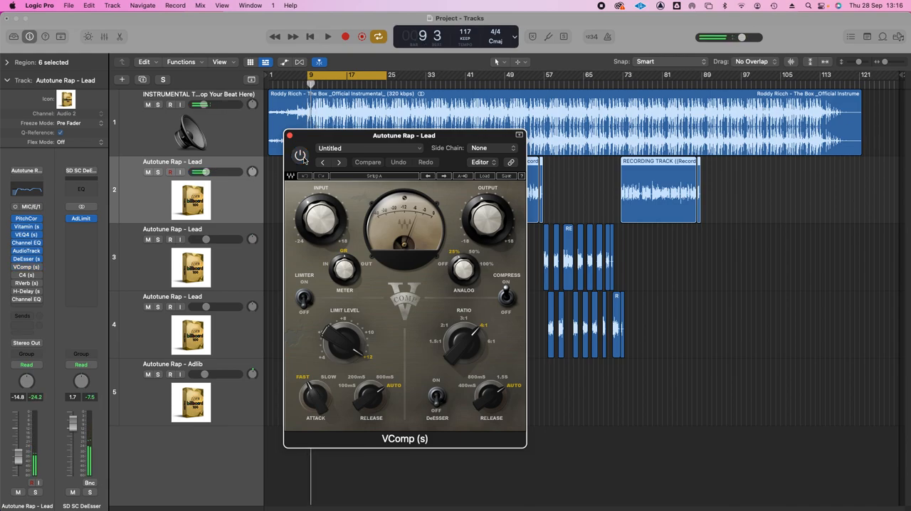
pyautogui.press('space')
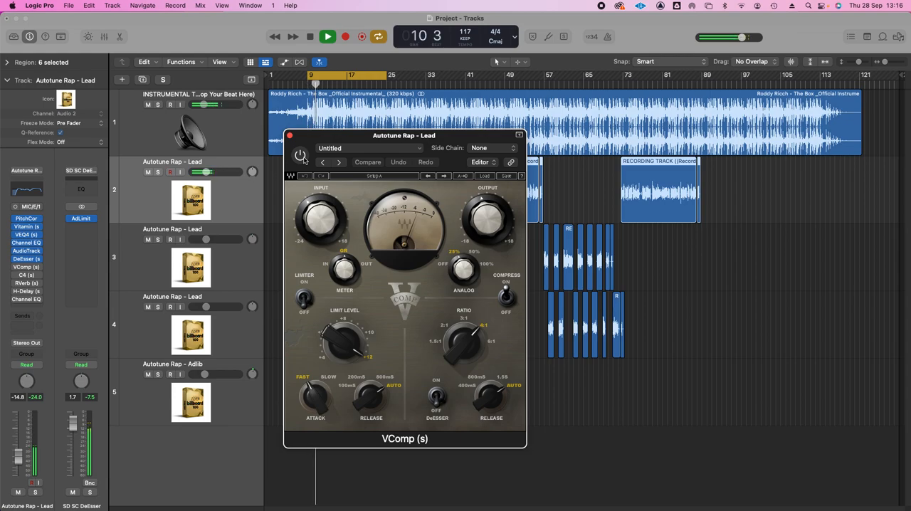
pyautogui.click(301, 157)
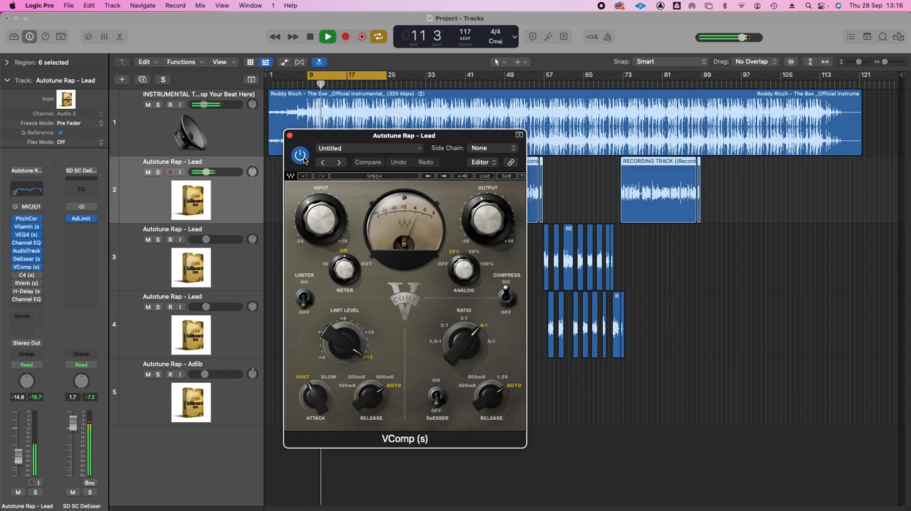
pyautogui.click(301, 157)
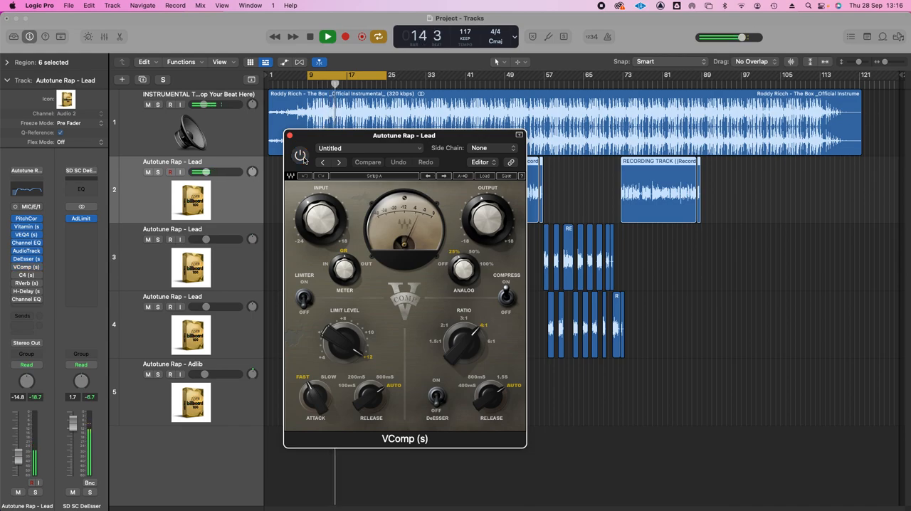
pyautogui.click(302, 156)
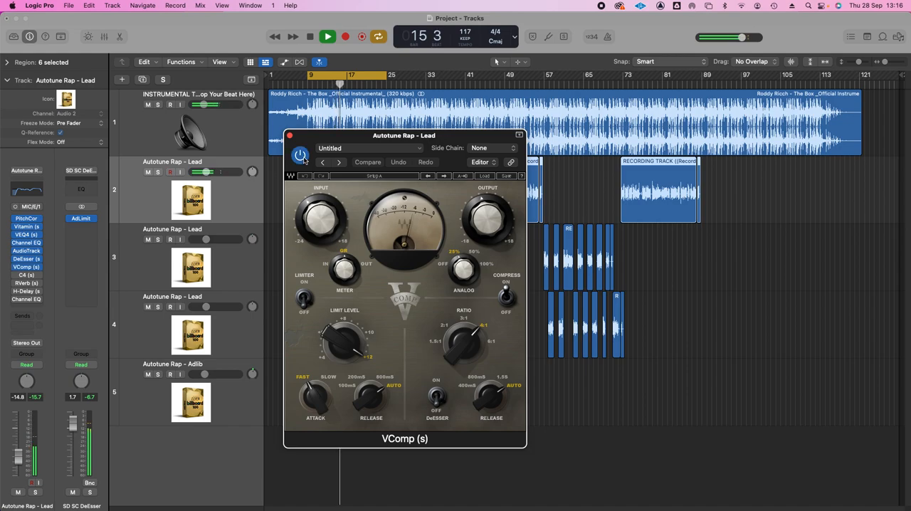
pyautogui.press('space')
pyautogui.click(290, 135)
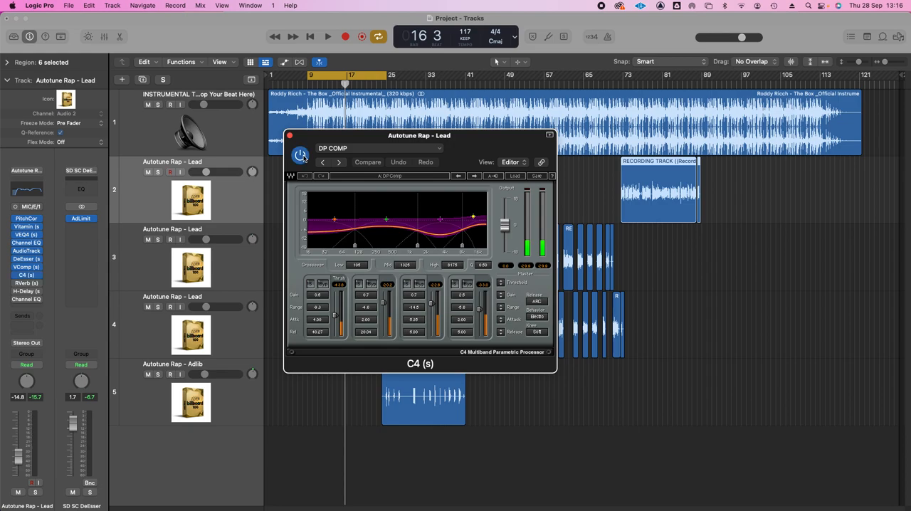
# Re-enable C4 with its DP COMP preset, RVerb and H-Delay on the lead track and play the loop through them.
pyautogui.press('space')
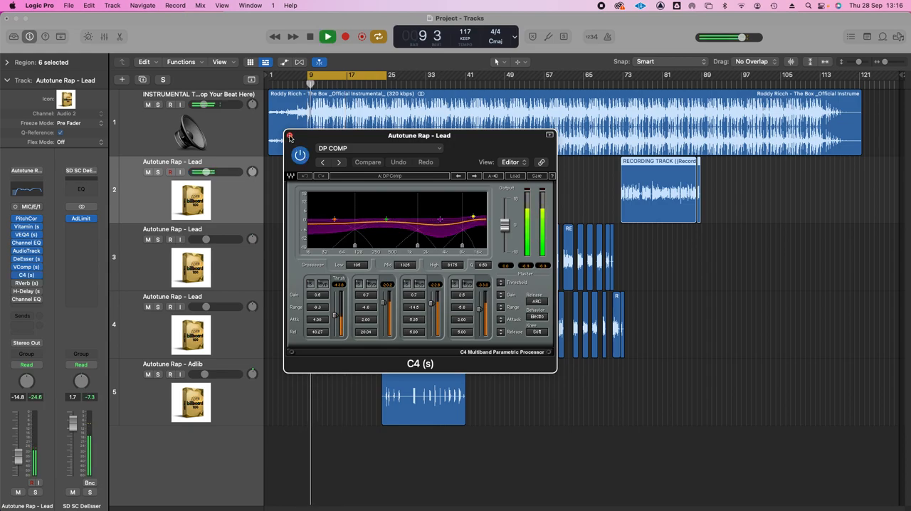
pyautogui.click(289, 137)
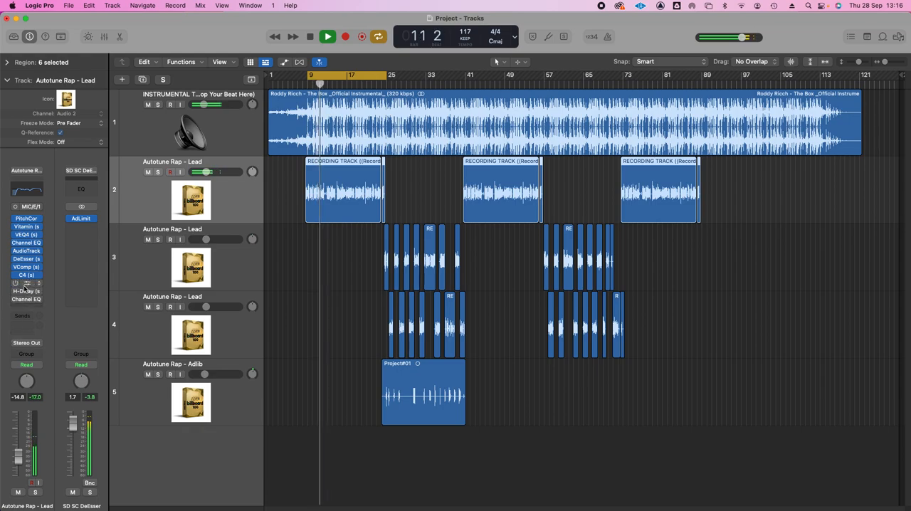
pyautogui.moveTo(21, 287)
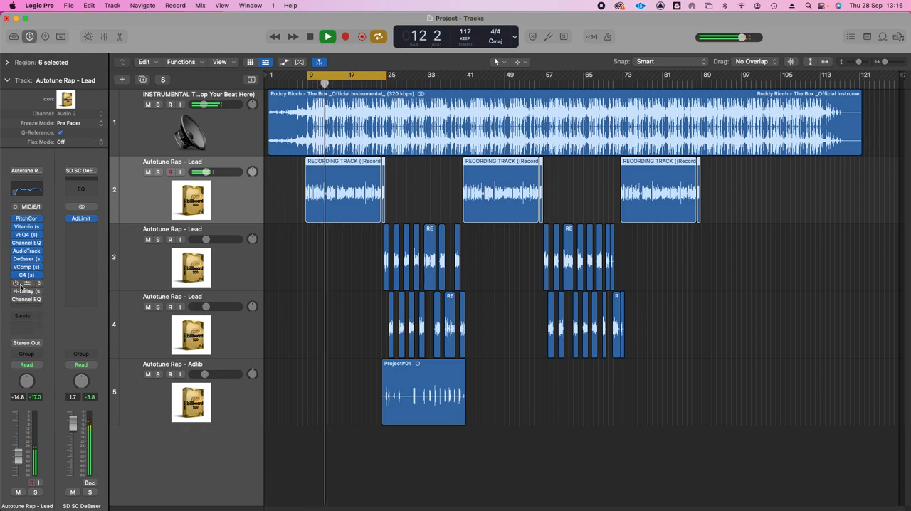
pyautogui.press('space')
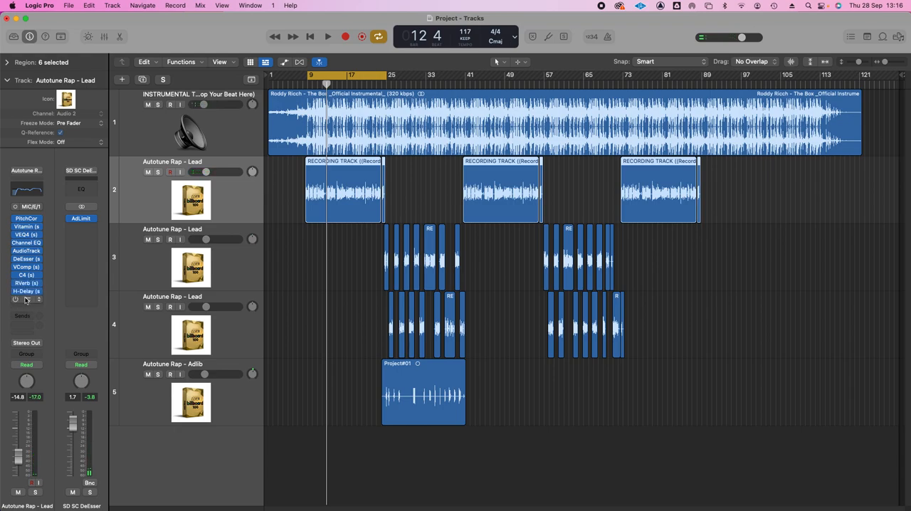
pyautogui.press('space')
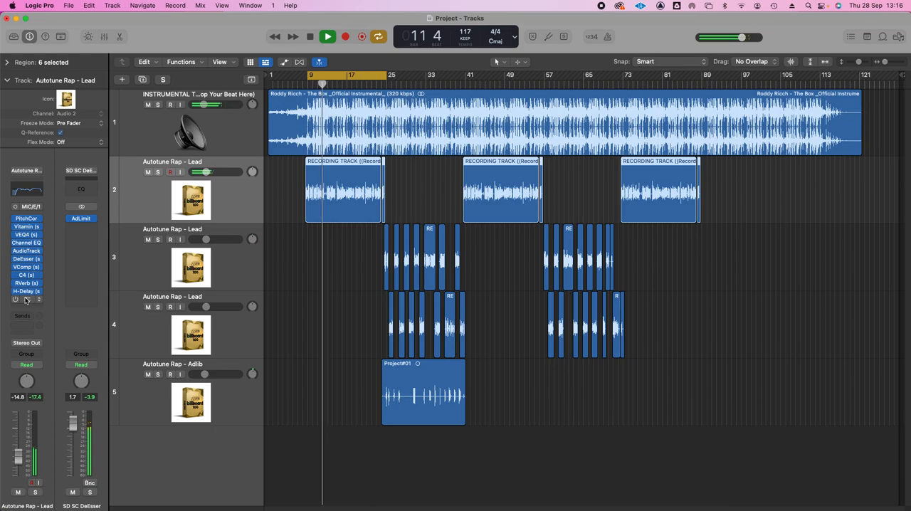
pyautogui.press('space')
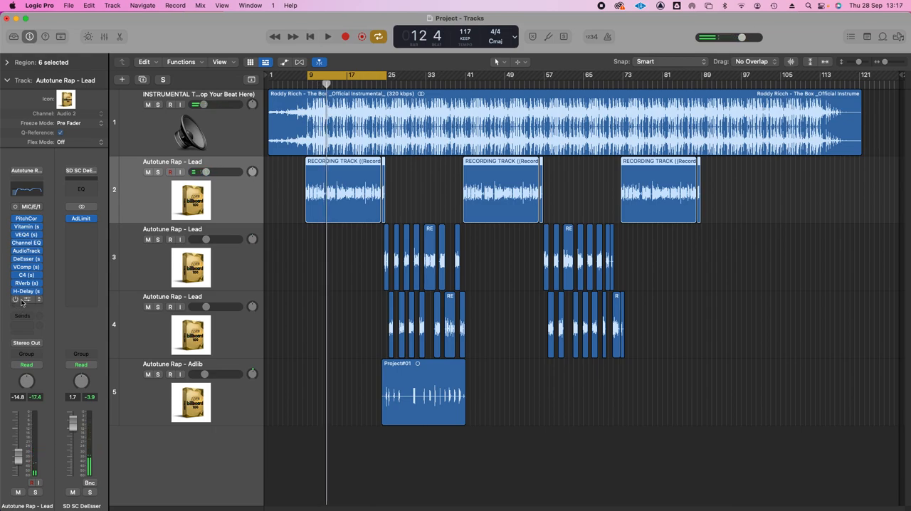
# Re-enable the last Channel EQ in the lead track's chain and close its window.
pyautogui.click(238, 273)
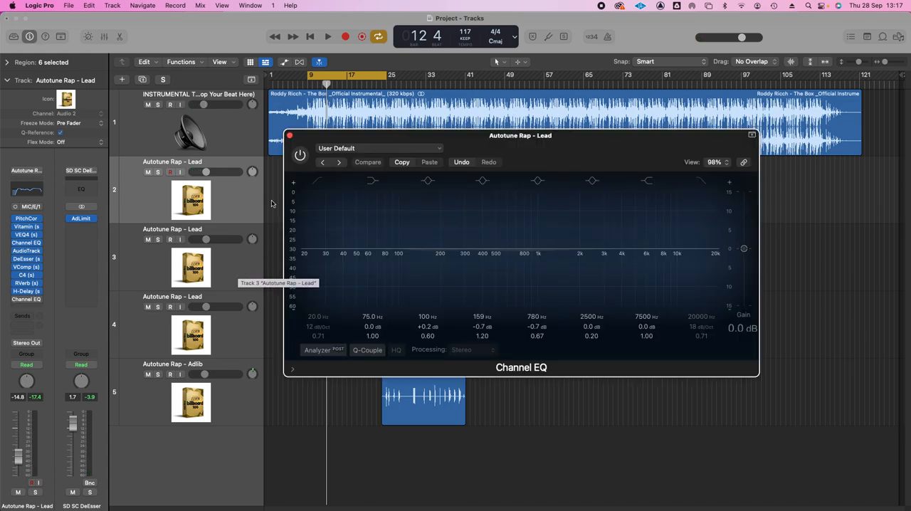
pyautogui.click(300, 155)
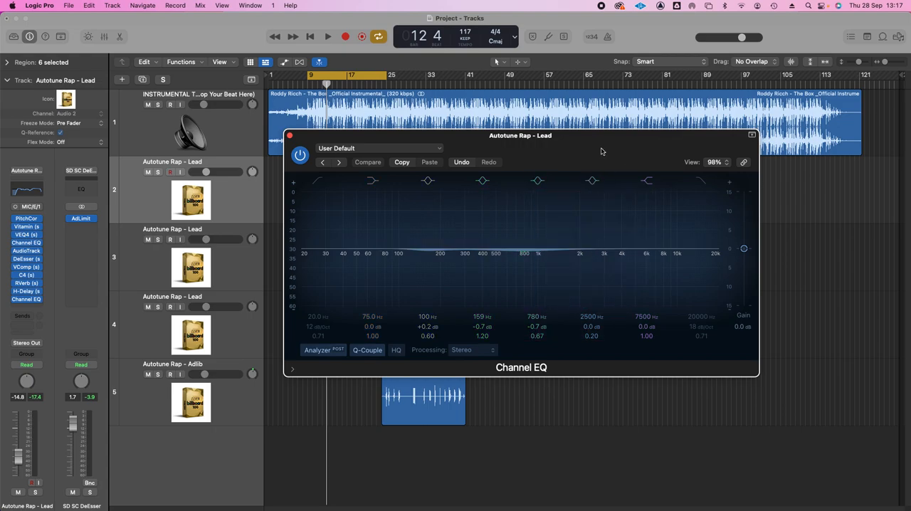
pyautogui.moveTo(32, 219)
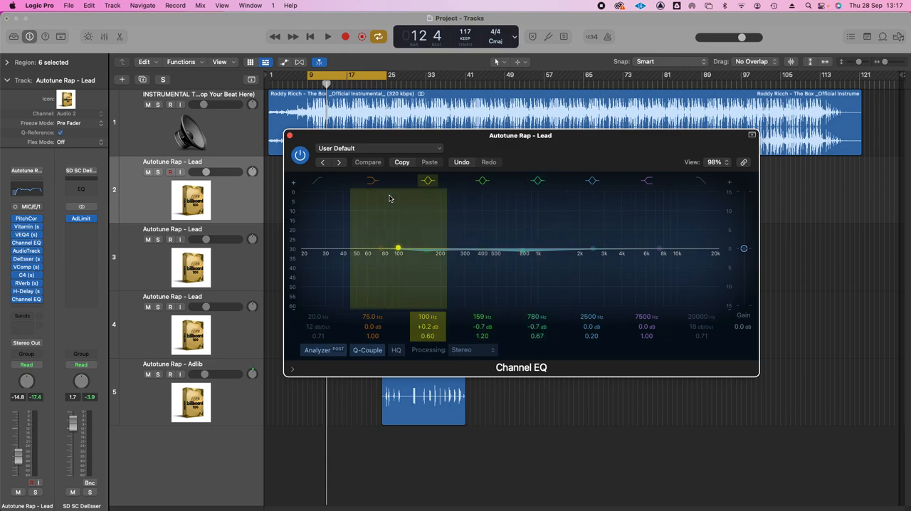
pyautogui.click(290, 136)
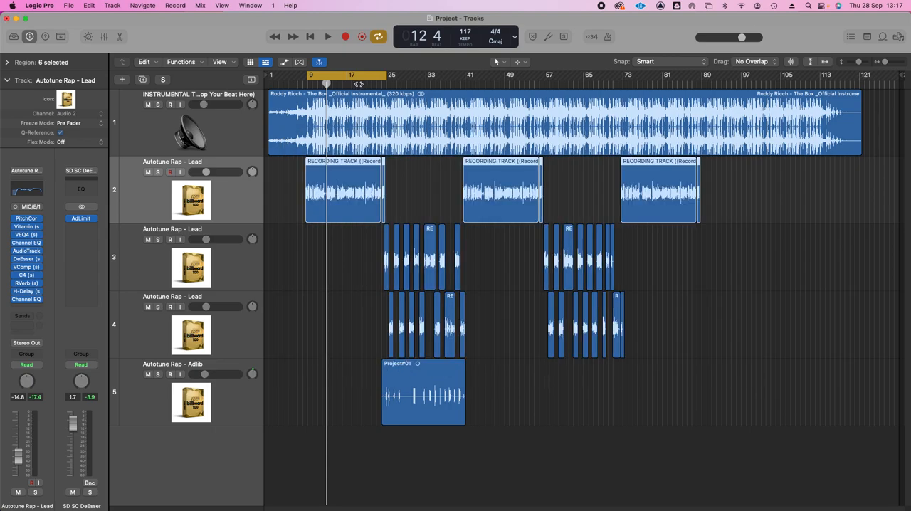
# Deselect the regions, play the loop through the complete lead chain, and move the cycle range to about bars 25 to 41.
pyautogui.click(354, 314)
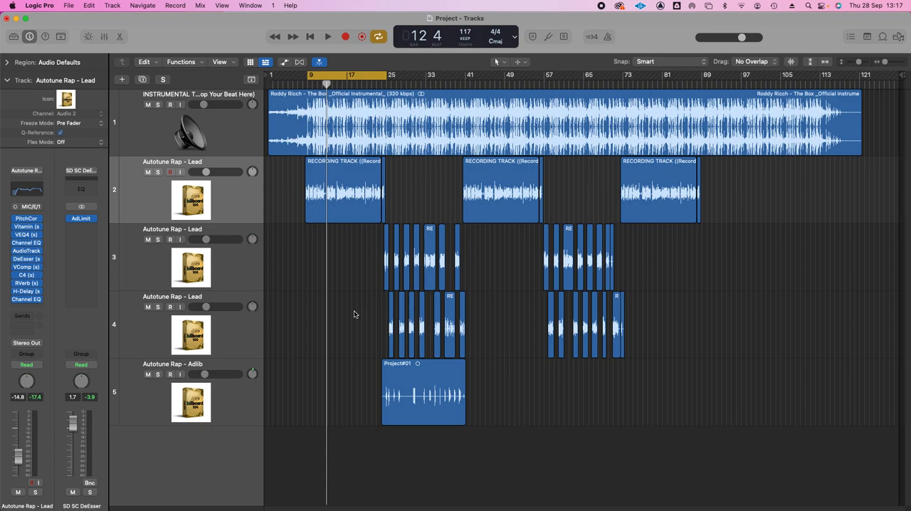
pyautogui.press('space')
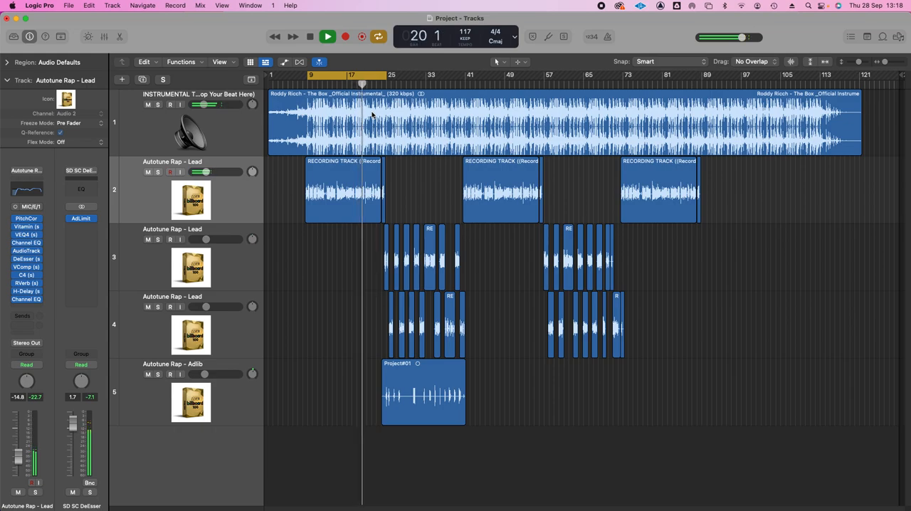
pyautogui.press('space')
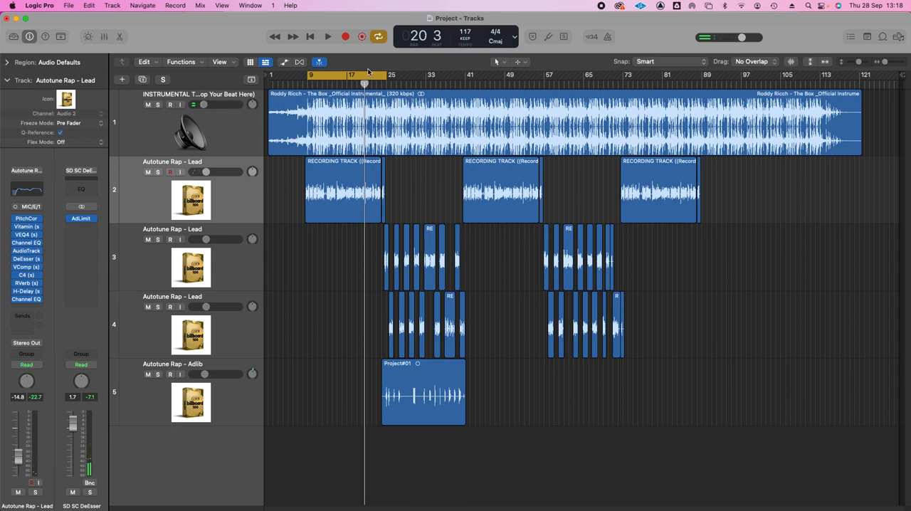
pyautogui.moveTo(368, 74); pyautogui.dragTo(447, 91)
# Set the I/O buffer size to 128 samples in the audio device settings and close the settings.
pyautogui.click(89, 5)
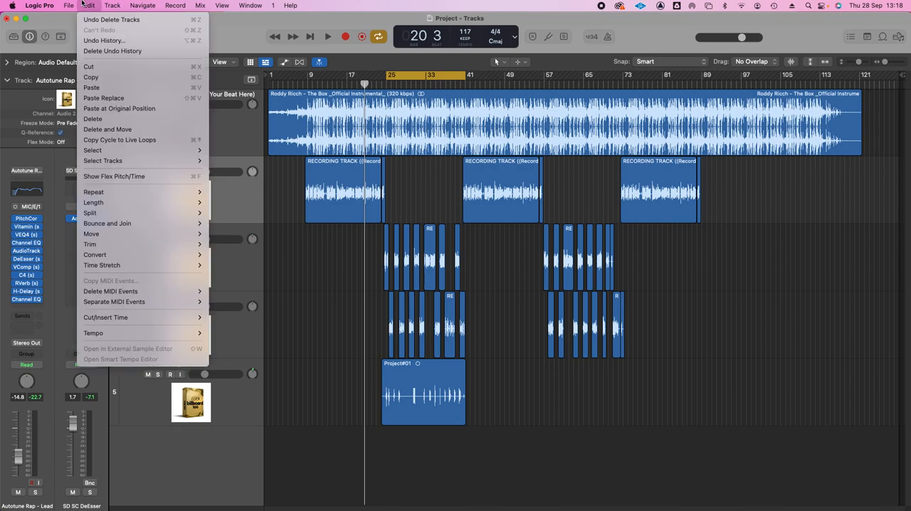
pyautogui.moveTo(42, 35)
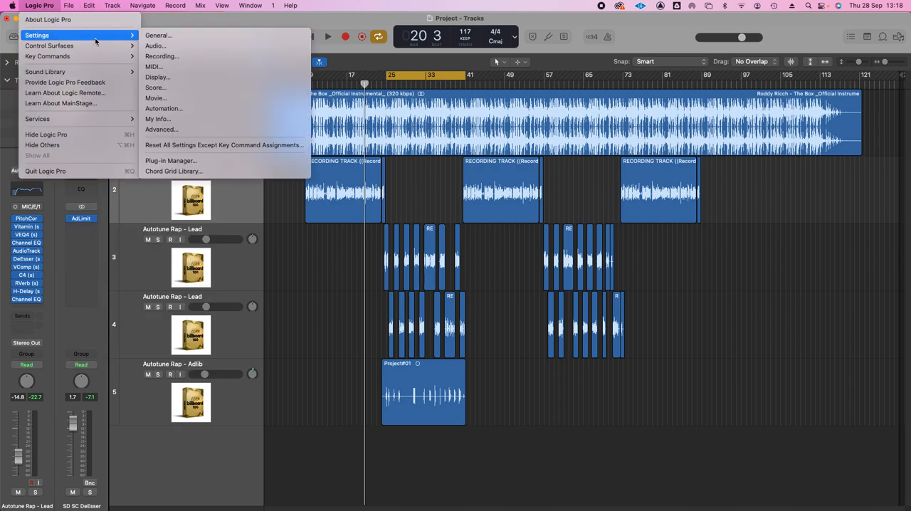
pyautogui.click(160, 47)
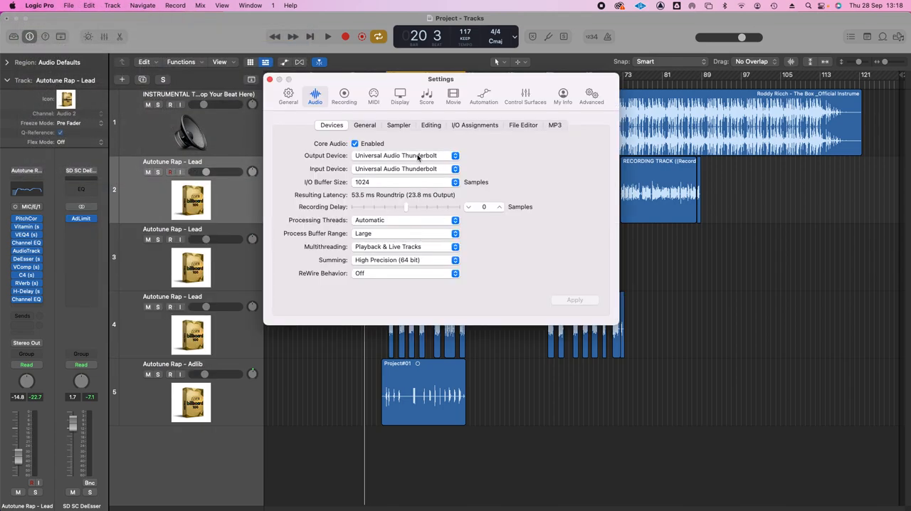
pyautogui.click(387, 186)
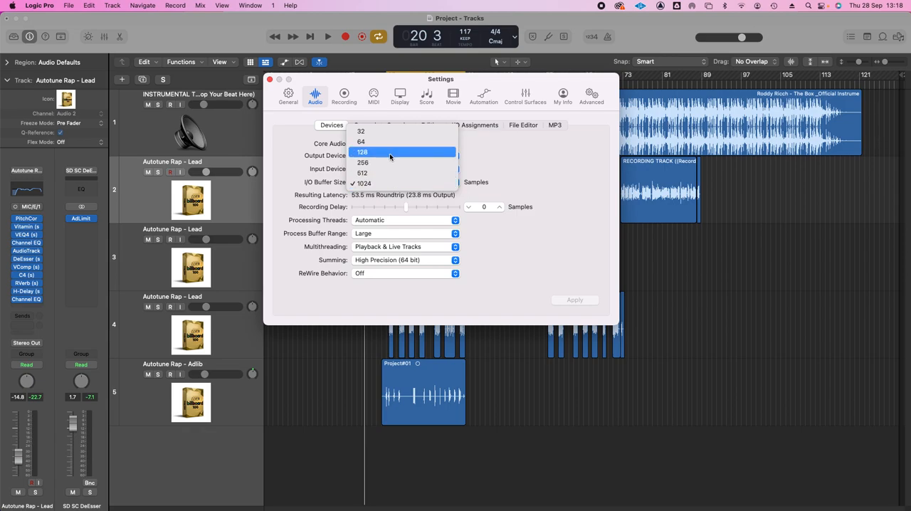
pyautogui.click(389, 153)
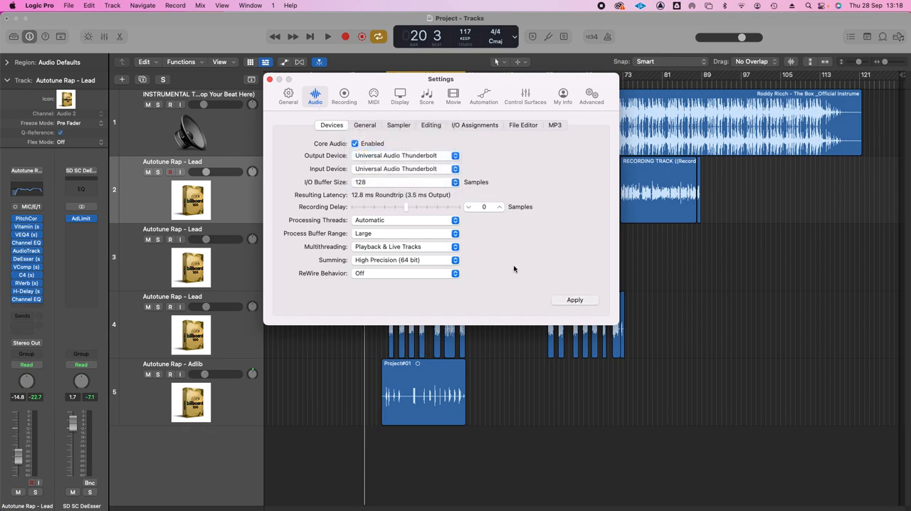
pyautogui.click(270, 80)
# Place the playhead at bar 25 and briefly play the new cycle range.
pyautogui.click(385, 85)
pyautogui.press('space')
pyautogui.press('space')
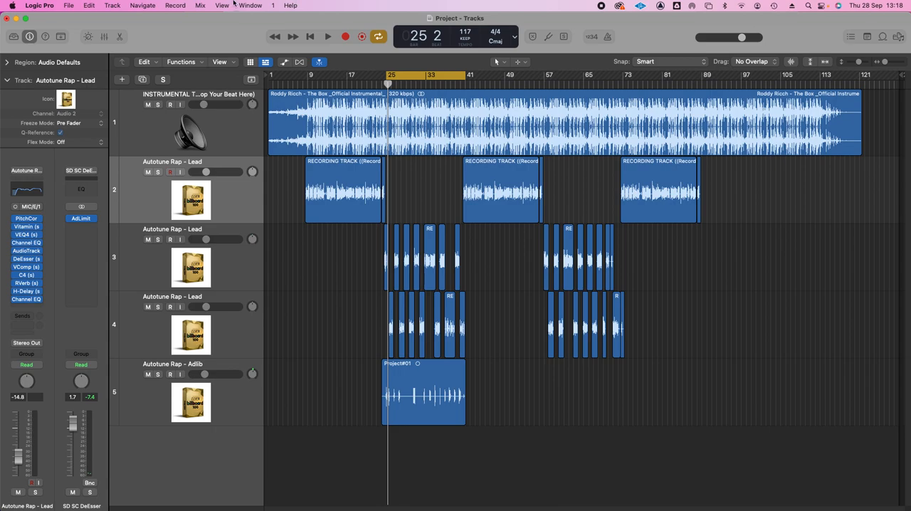
# Review the I/O buffer size choices in the audio device settings, select 128 samples again, and close the settings.
pyautogui.click(70, 4)
pyautogui.moveTo(51, 35)
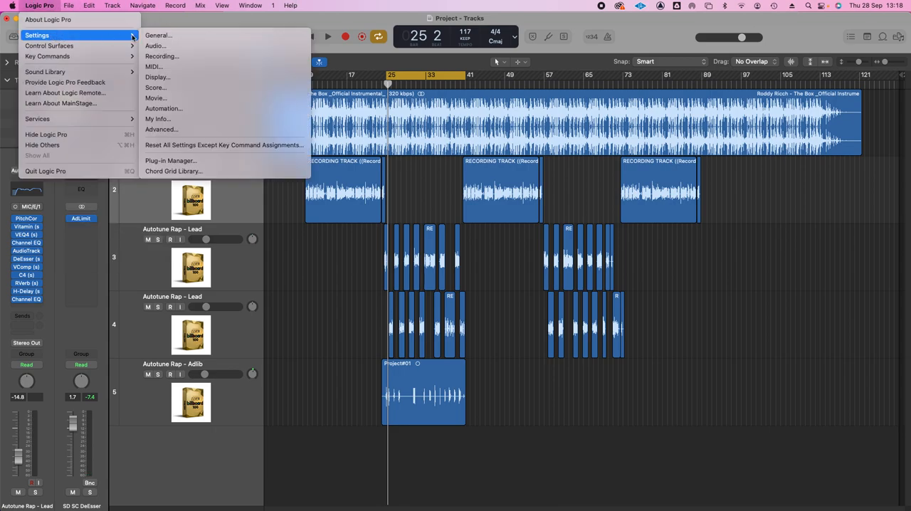
pyautogui.click(161, 36)
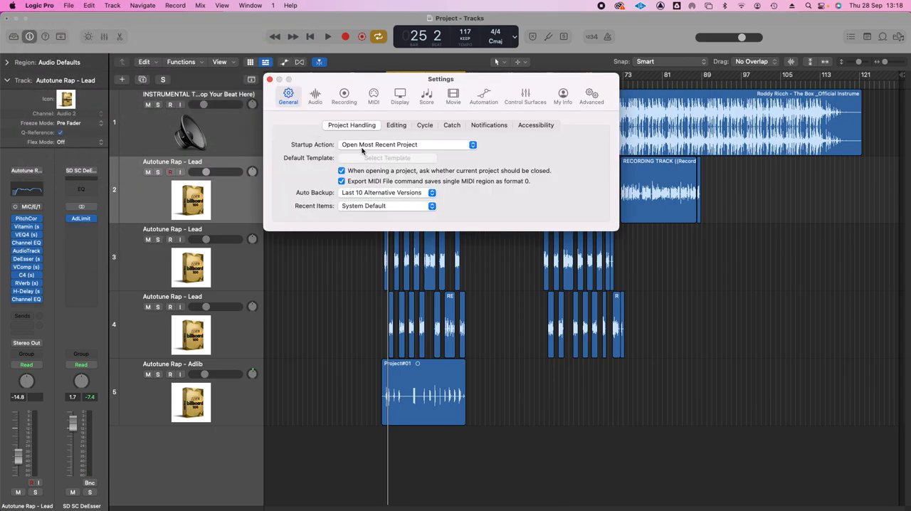
pyautogui.click(313, 95)
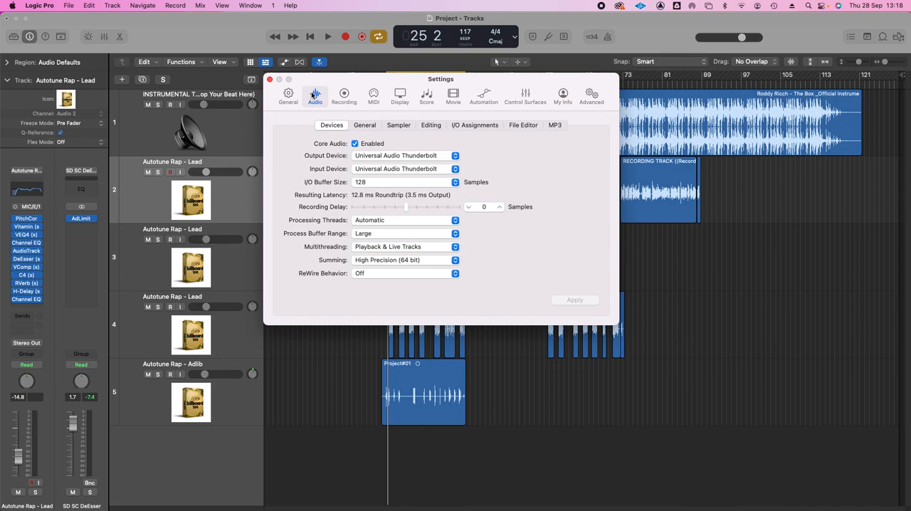
pyautogui.click(388, 183)
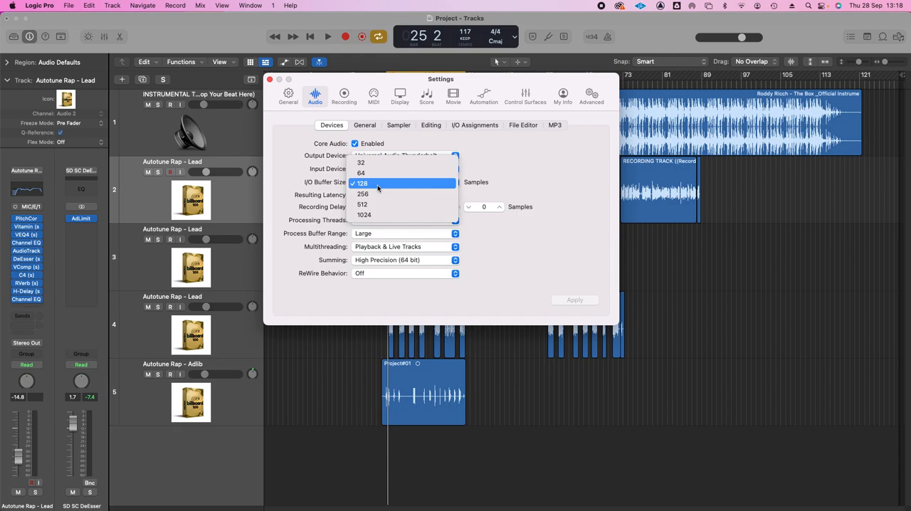
pyautogui.click(377, 188)
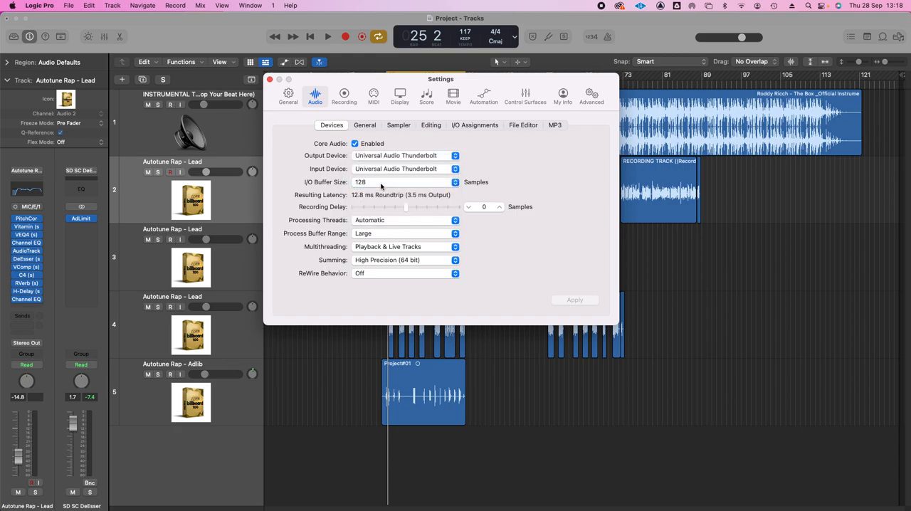
pyautogui.click(269, 79)
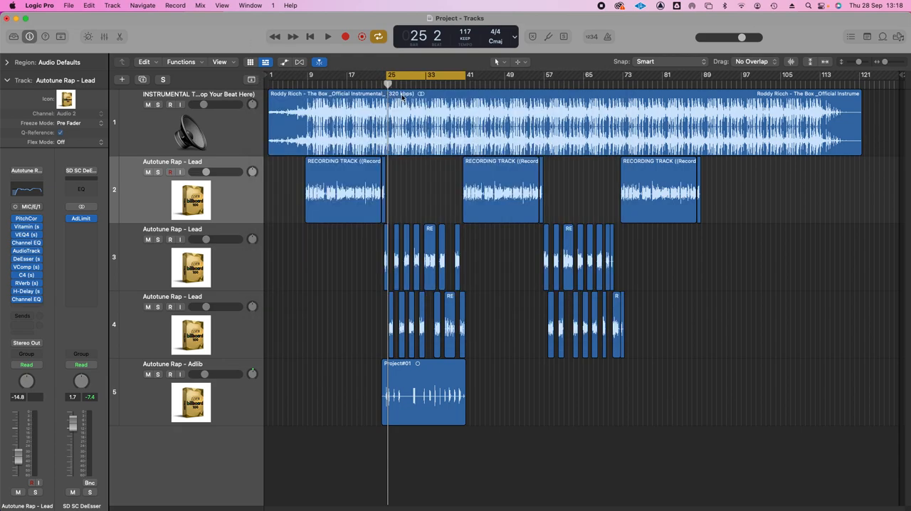
# Play the section from bar 25 past bar 41 with cycling switched off, re-enable the cycle range and stop playback.
pyautogui.press('space')
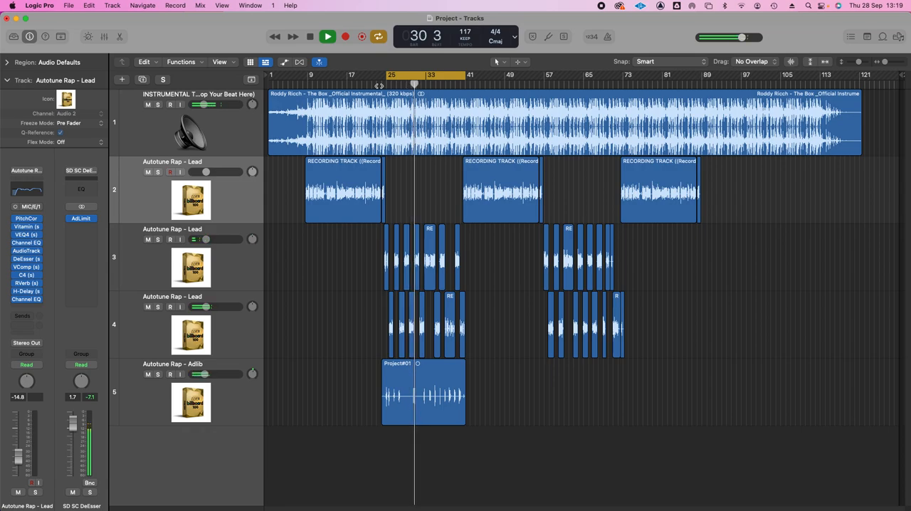
pyautogui.click(449, 76)
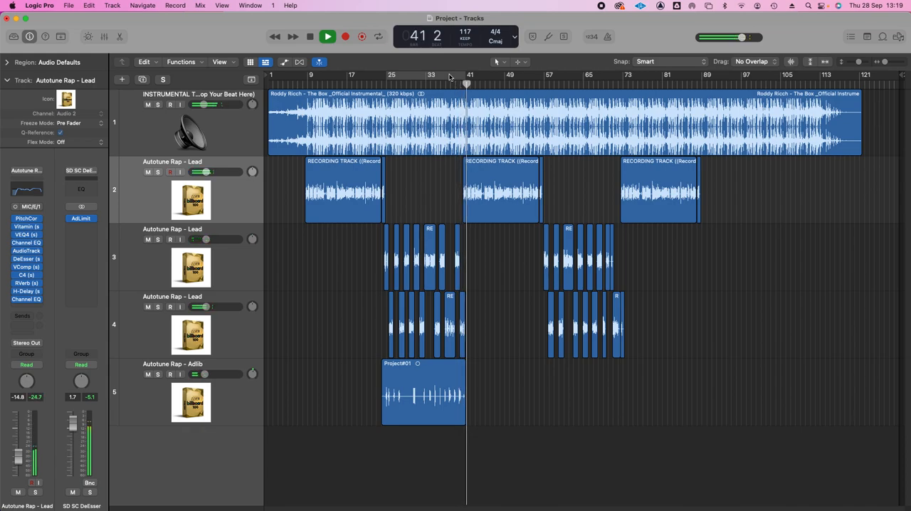
pyautogui.click(449, 75)
pyautogui.press('space')
# Solo the Autotune Rap - Adlib track and inspect its Channel EQ and VComp settings, closing each plug-in window.
pyautogui.click(256, 396)
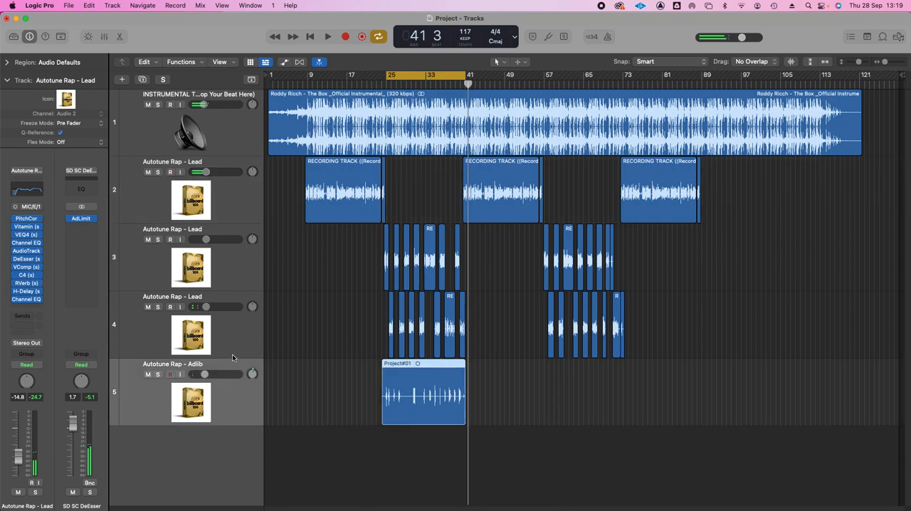
pyautogui.click(157, 374)
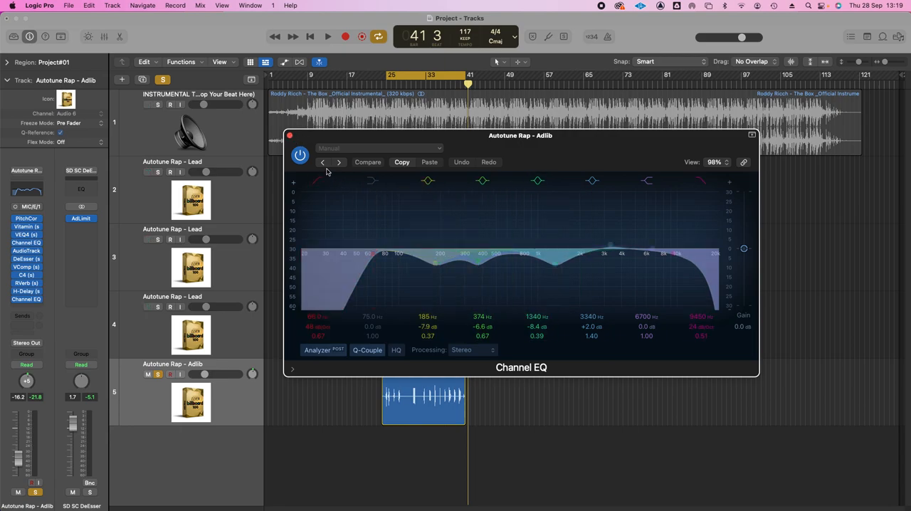
pyautogui.click(290, 135)
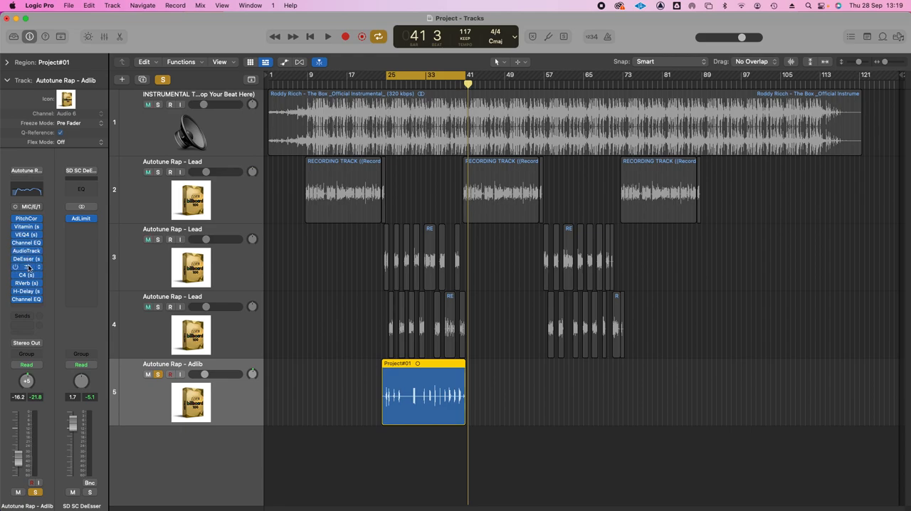
pyautogui.click(29, 267)
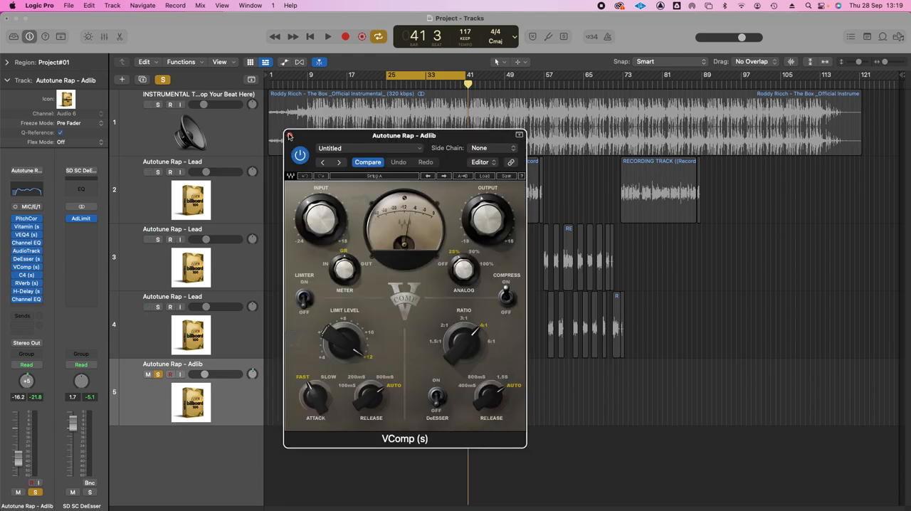
pyautogui.click(290, 135)
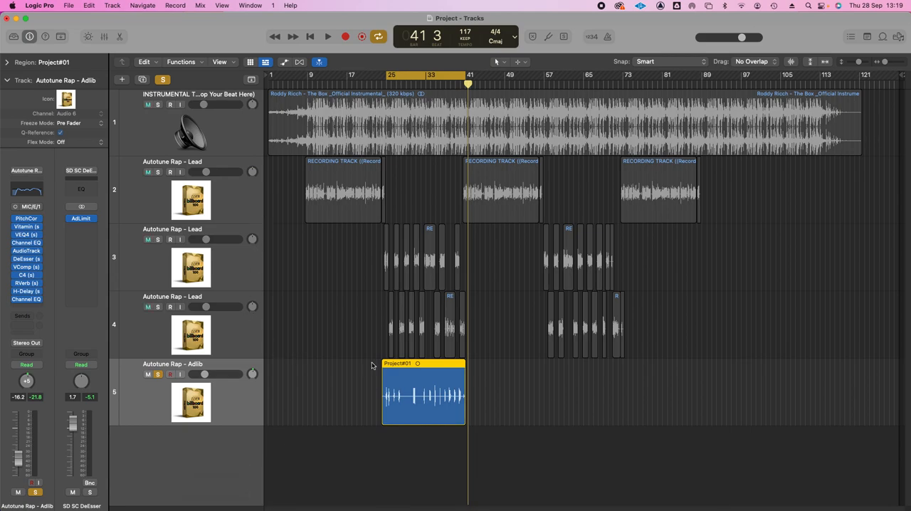
pyautogui.click(395, 497)
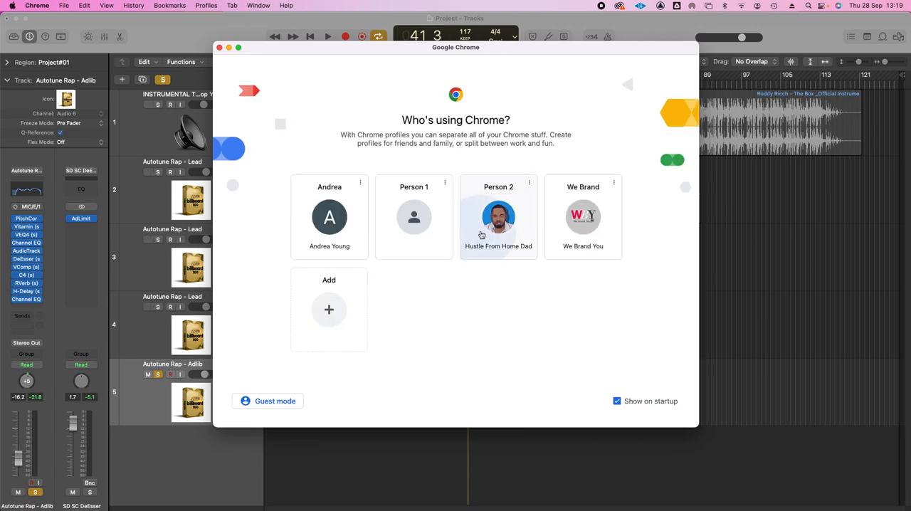
pyautogui.click(473, 197)
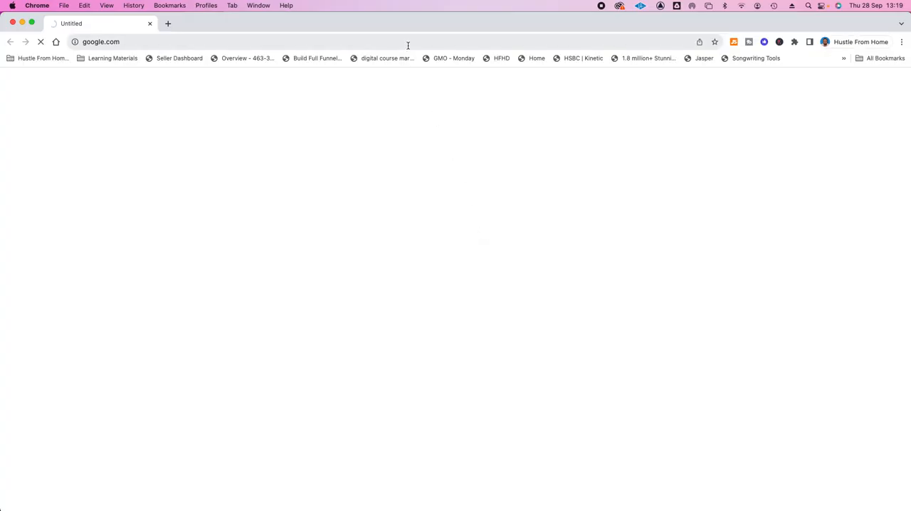
pyautogui.click(407, 46)
pyautogui.write('www.thir13')
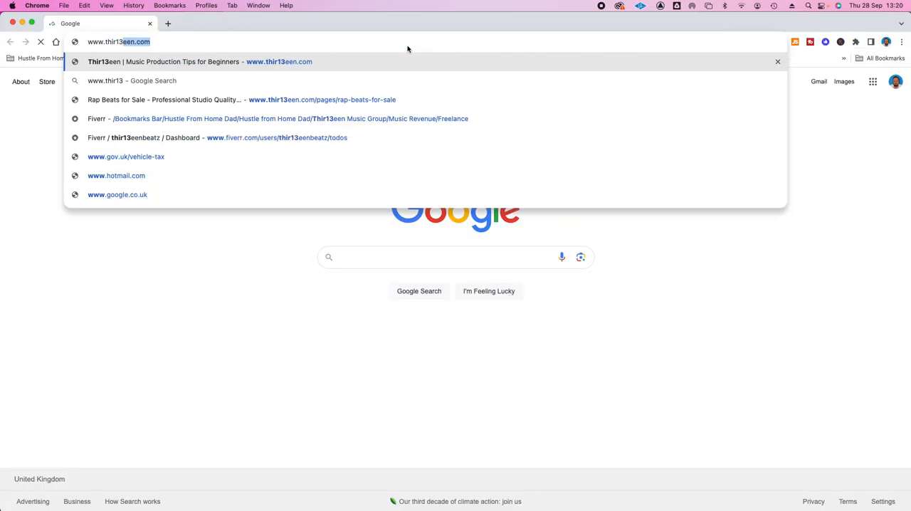
pyautogui.press('Return')
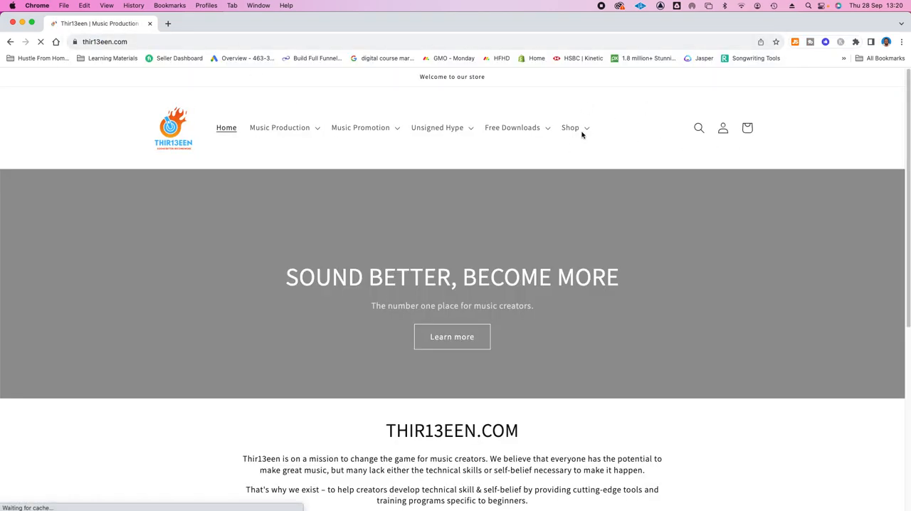
# Go to the shop's Logic Pro X Vocal Presets collection and open the Waves Vocal Presets - Vocal Billboard 100 product.
pyautogui.click(575, 129)
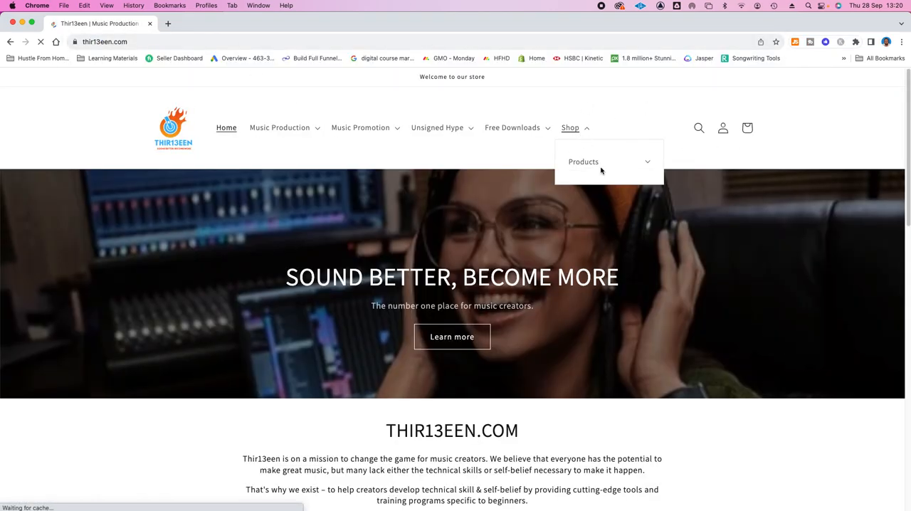
pyautogui.click(641, 165)
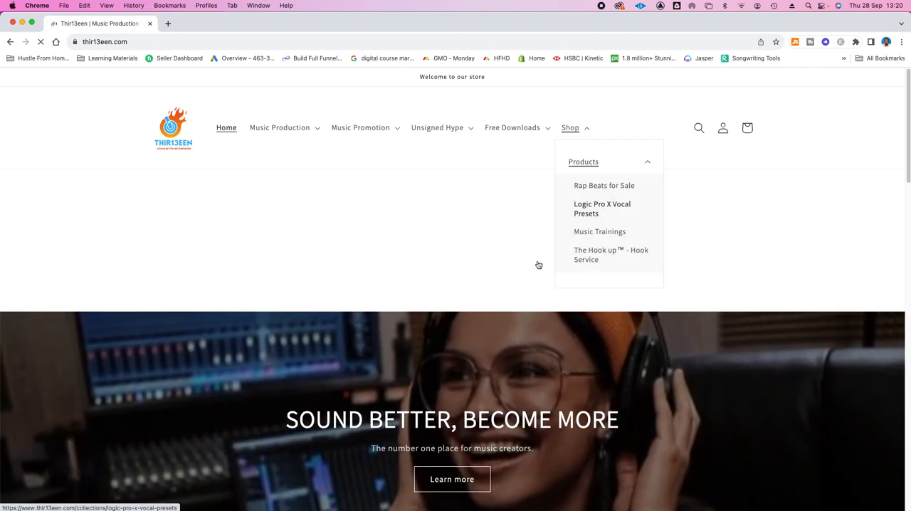
pyautogui.click(630, 210)
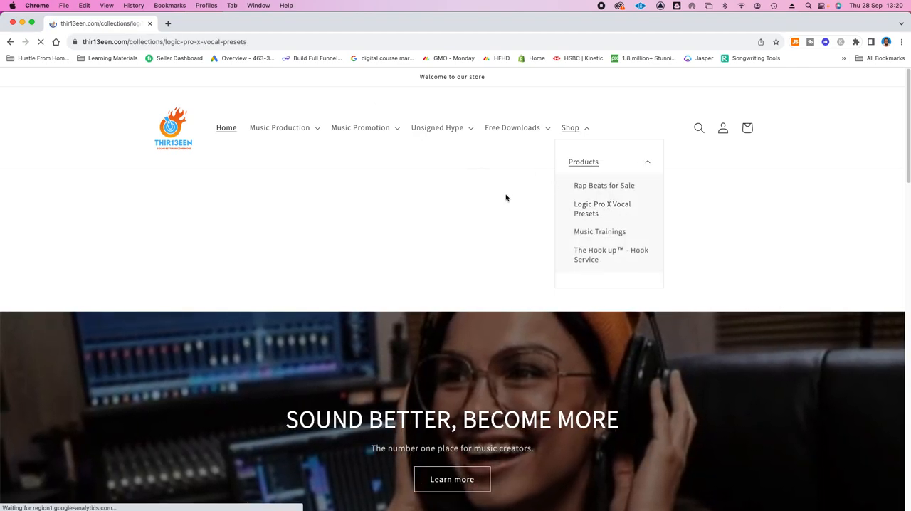
pyautogui.scroll(-3, 716, 327)
pyautogui.scroll(-3, 716, 327)
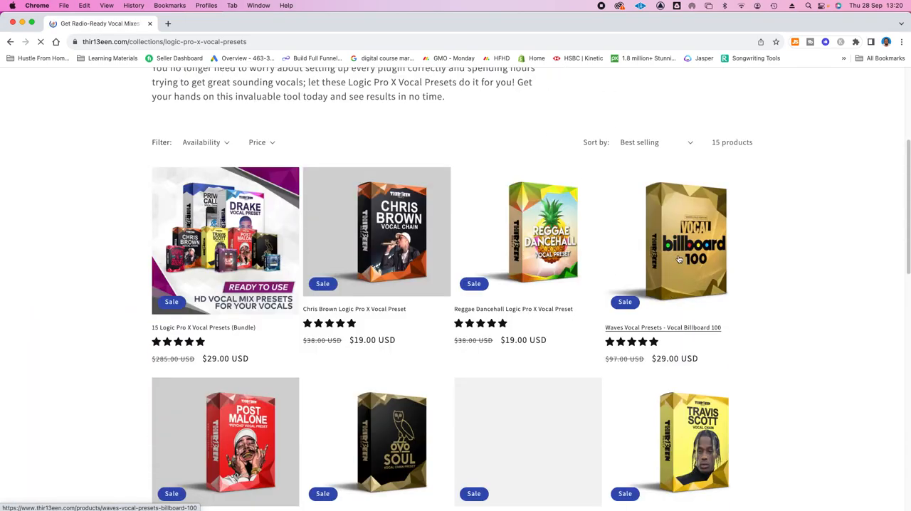
pyautogui.click(676, 258)
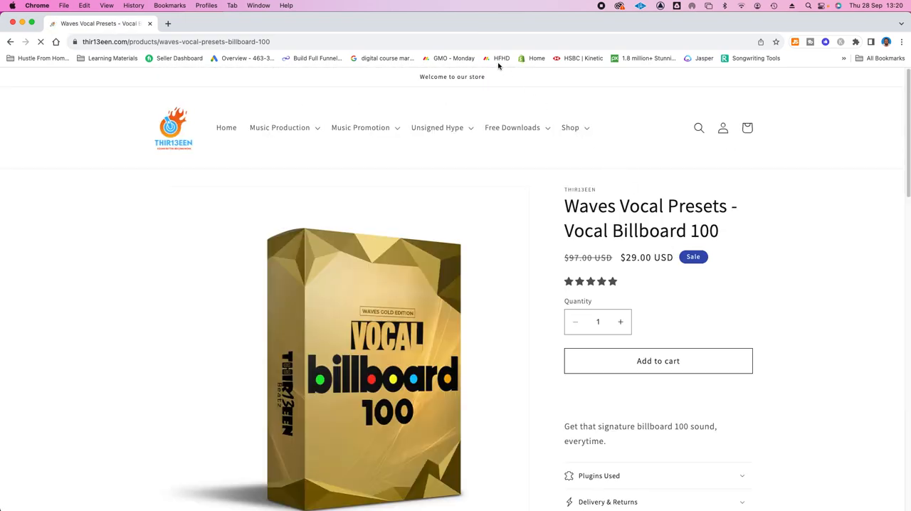
# Examine the Vocal Billboard 100 product page's price, purchase details and preset description, and move the browser window down to uncover Logic Pro.
pyautogui.scroll(-5, 677, 305)
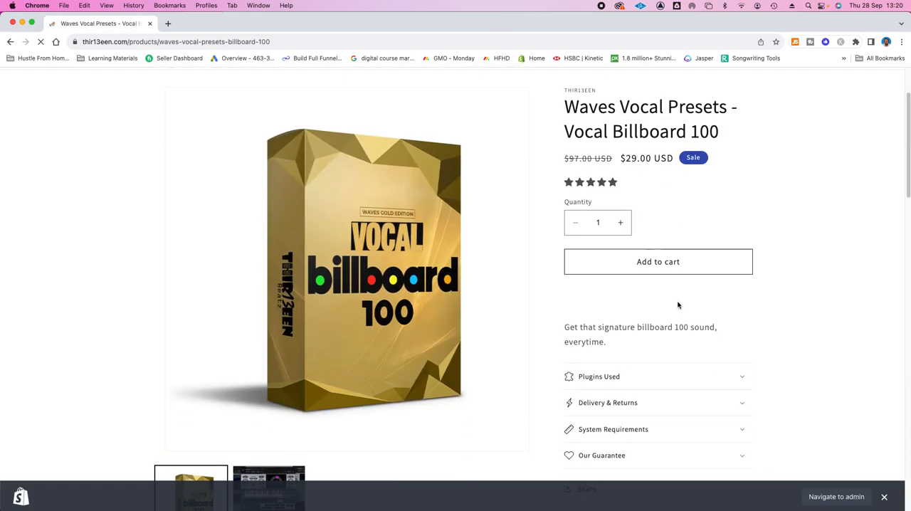
pyautogui.scroll(3, 664, 213)
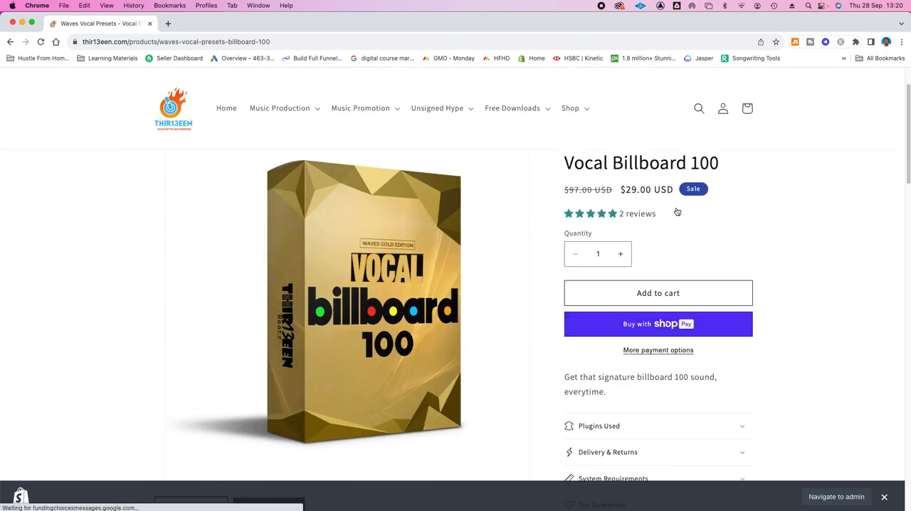
pyautogui.scroll(2, 658, 331)
pyautogui.scroll(-4, 569, 333)
pyautogui.scroll(-5, 471, 333)
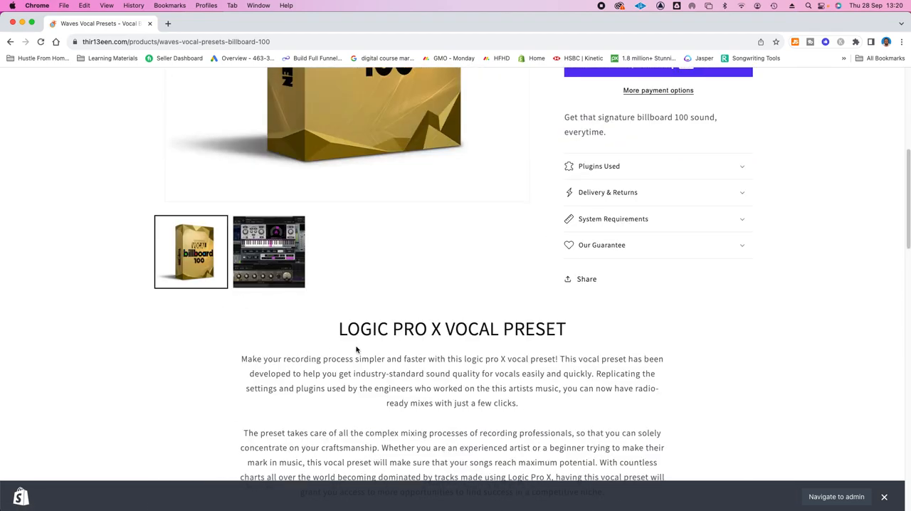
pyautogui.doubleClick(343, 24)
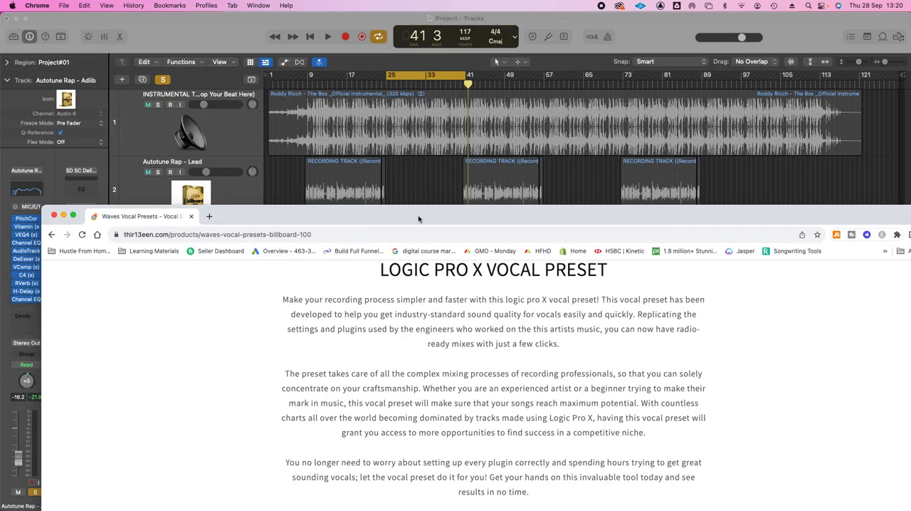
pyautogui.doubleClick(419, 219)
pyautogui.scroll(10, 582, 264)
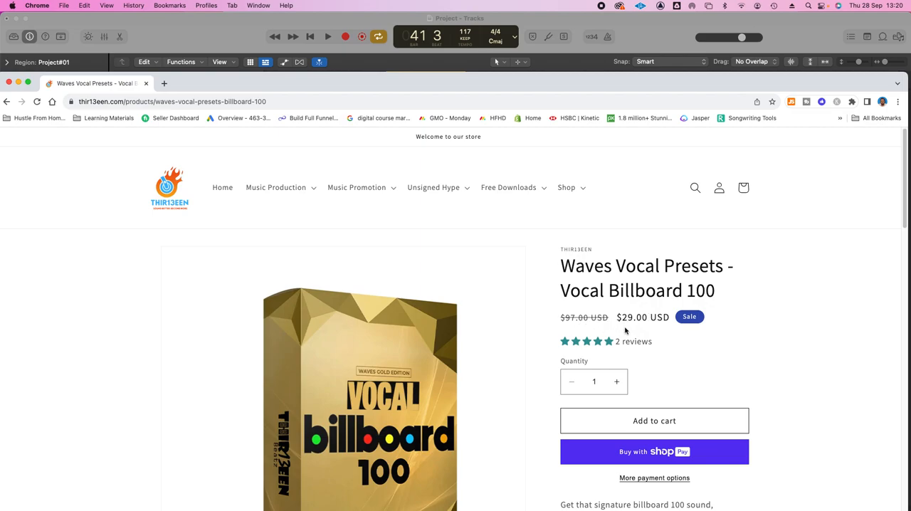
# Switch back to Logic Pro, unsolo the Autotune Rap - Adlib track and show the Library in place of the inspector.
pyautogui.click(224, 32)
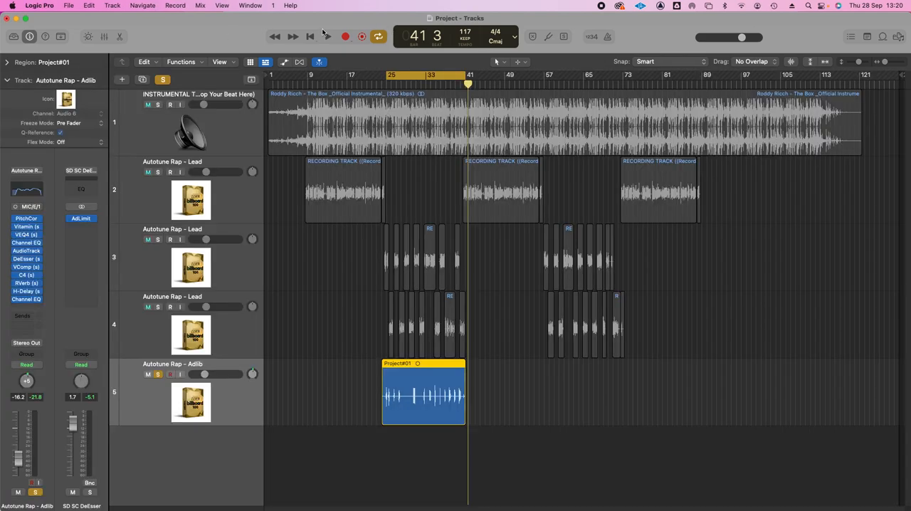
pyautogui.click(159, 374)
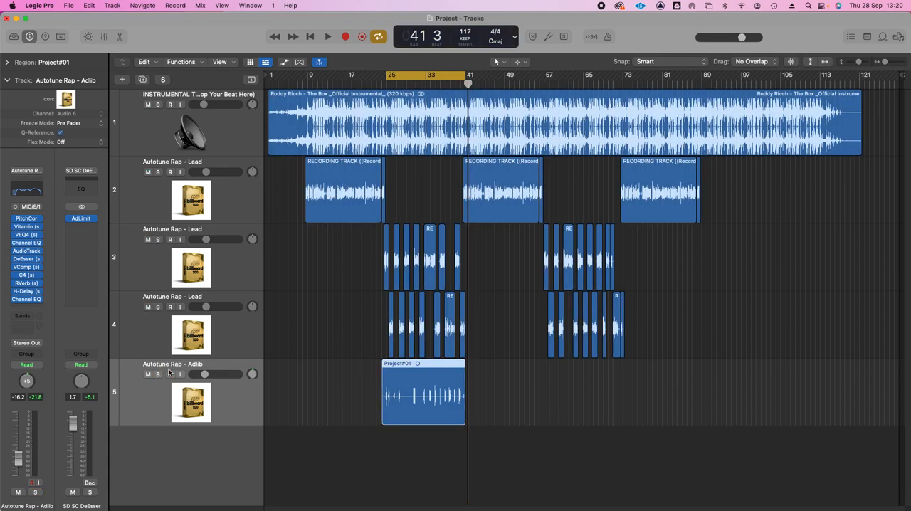
pyautogui.click(14, 37)
pyautogui.click(29, 37)
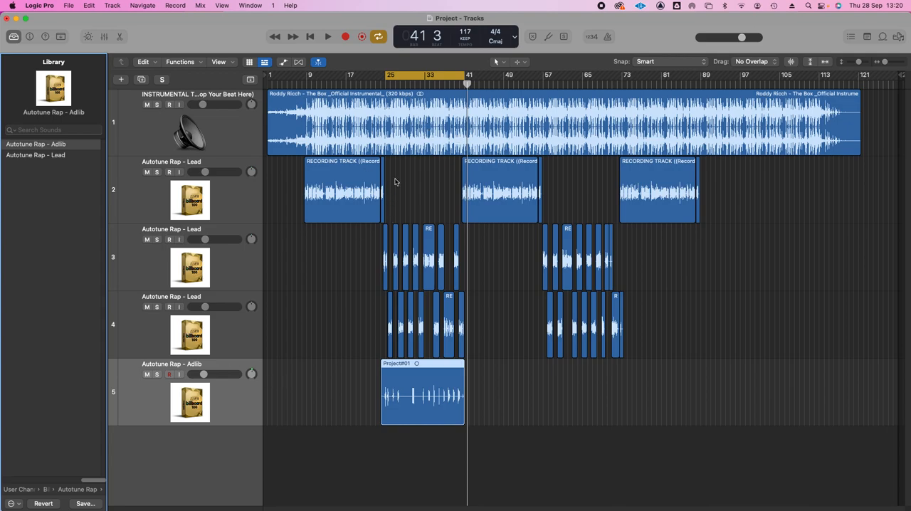
# Turn off cycling, slightly reduce the vertical track zoom and select the first Autotune Rap - Lead track.
pyautogui.click(434, 73)
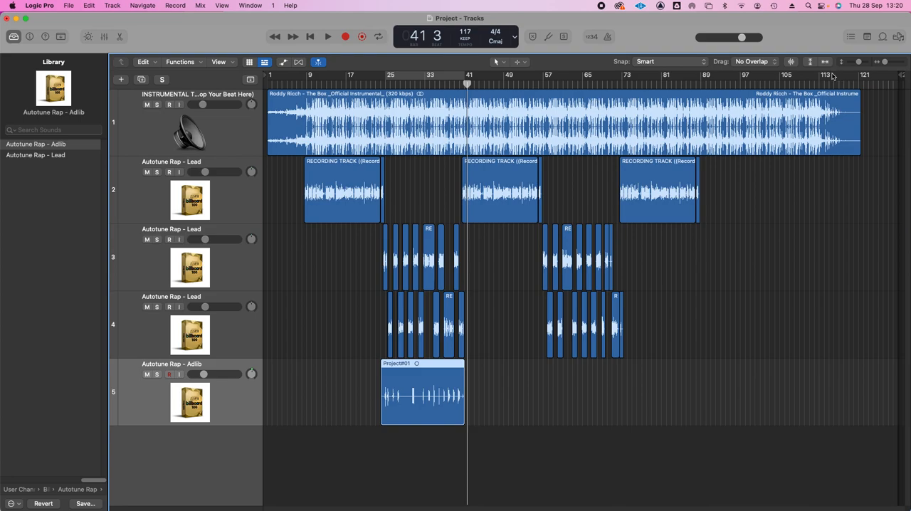
pyautogui.click(853, 64)
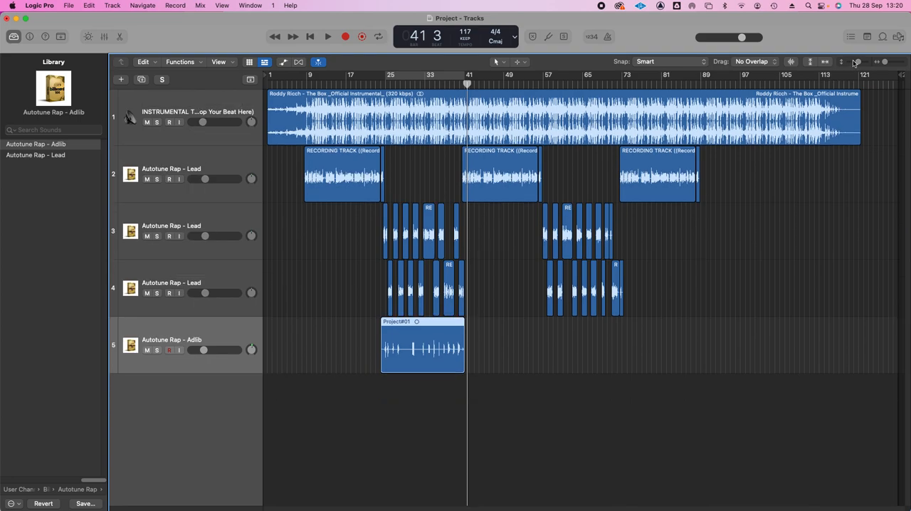
pyautogui.click(220, 159)
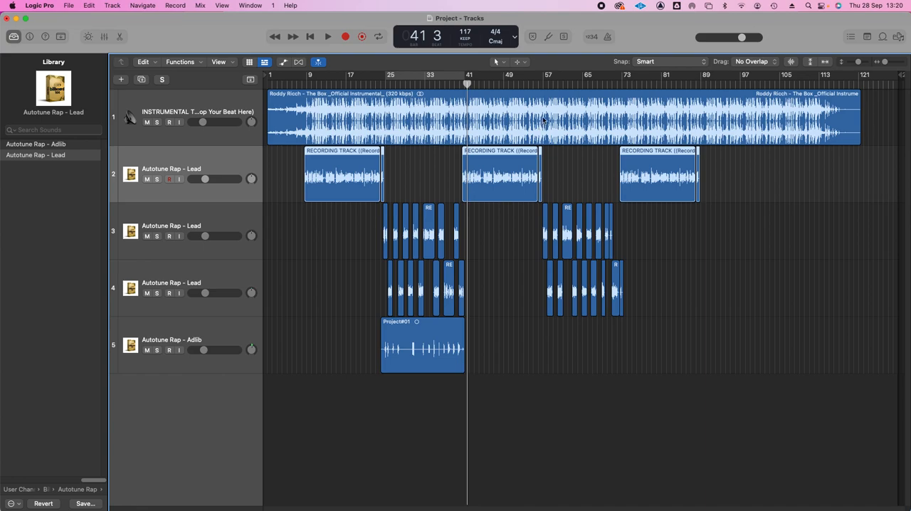
# Play the project from bar 57, dismiss the System Overload alert, and restart playback from about bar 62.
pyautogui.click(545, 84)
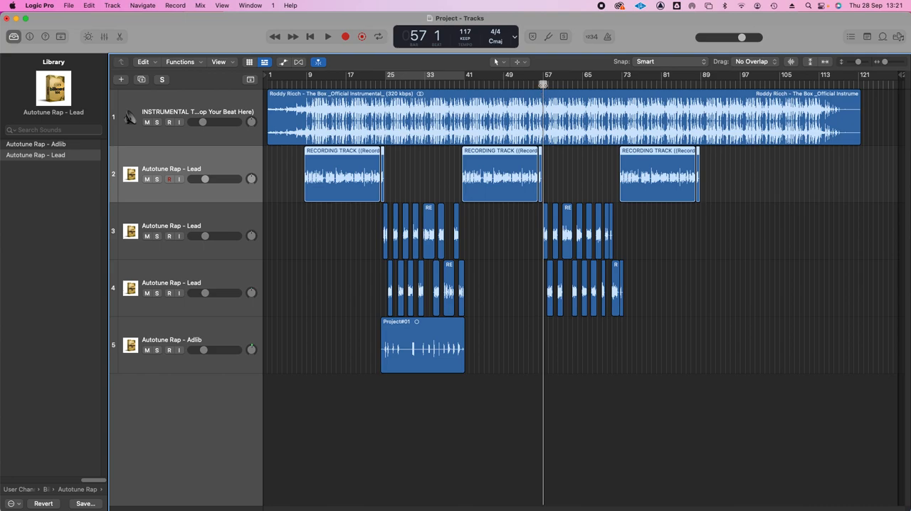
pyautogui.press('space')
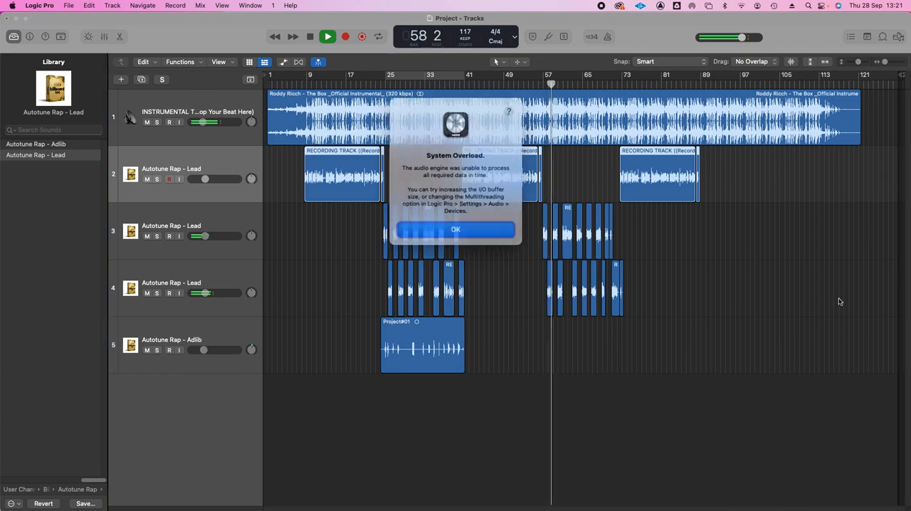
pyautogui.press('Return')
pyautogui.press('space')
pyautogui.press('Return')
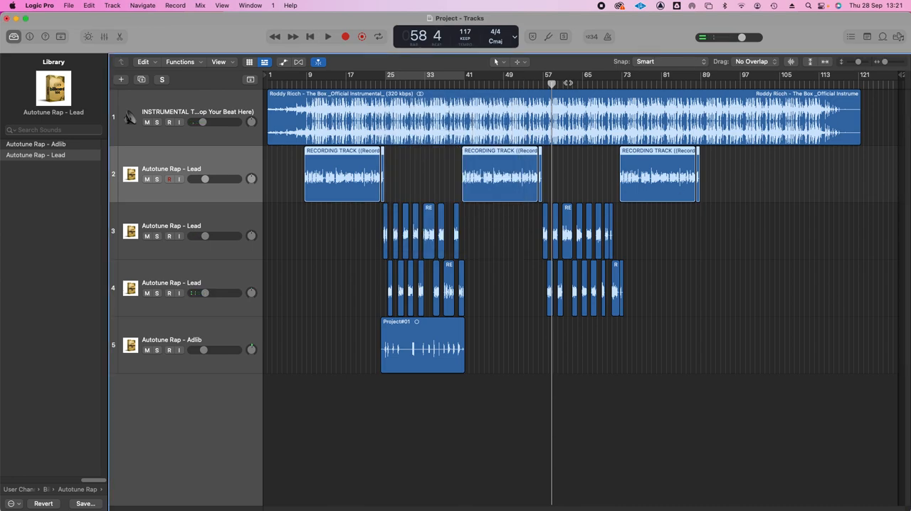
pyautogui.click(567, 83)
pyautogui.press('space')
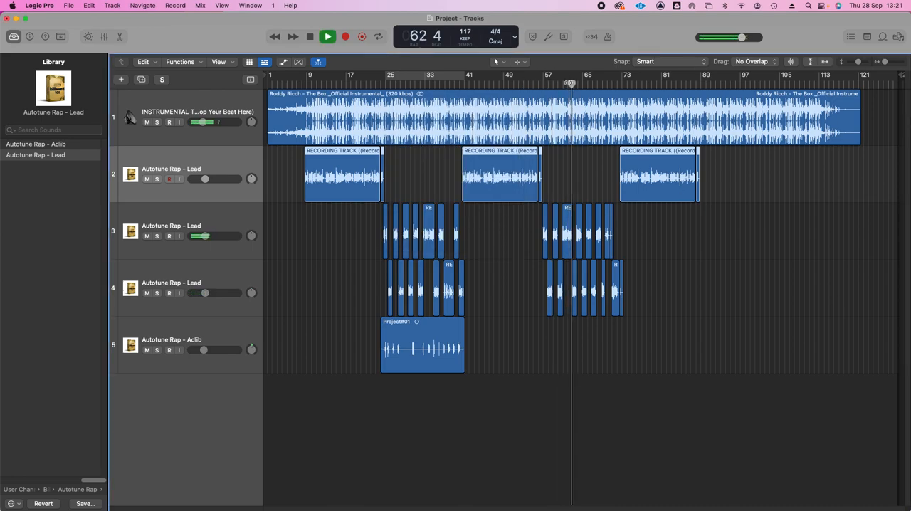